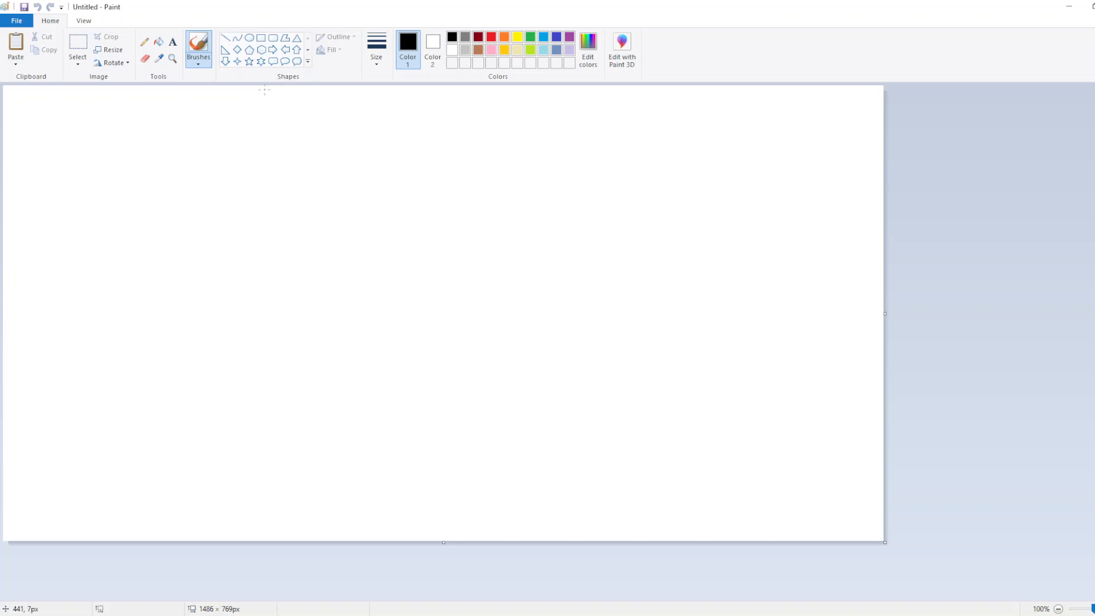
- Draw an ellipse in the canvas's upper left and a rectangle about 345 by 249 px beside it, with black outlines
{"action": "left_click", "coordinate": [308, 61]}
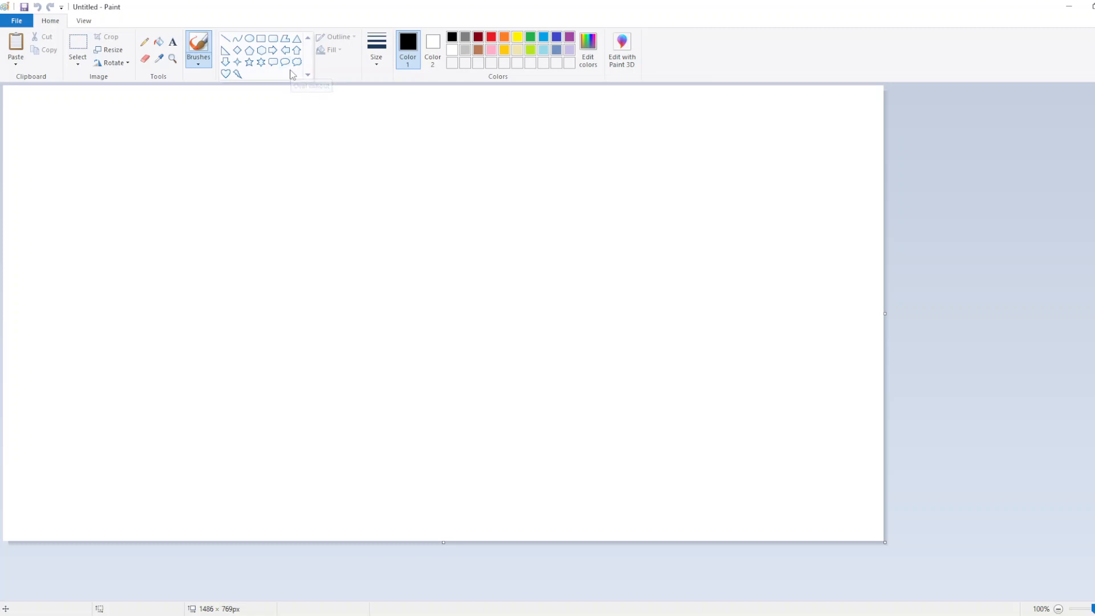
{"action": "left_click", "coordinate": [249, 38]}
{"action": "left_click_drag", "start_coordinate": [68, 123], "coordinate": [238, 264]}
{"action": "left_click", "coordinate": [261, 38]}
{"action": "left_click_drag", "start_coordinate": [288, 131], "coordinate": [493, 277]}
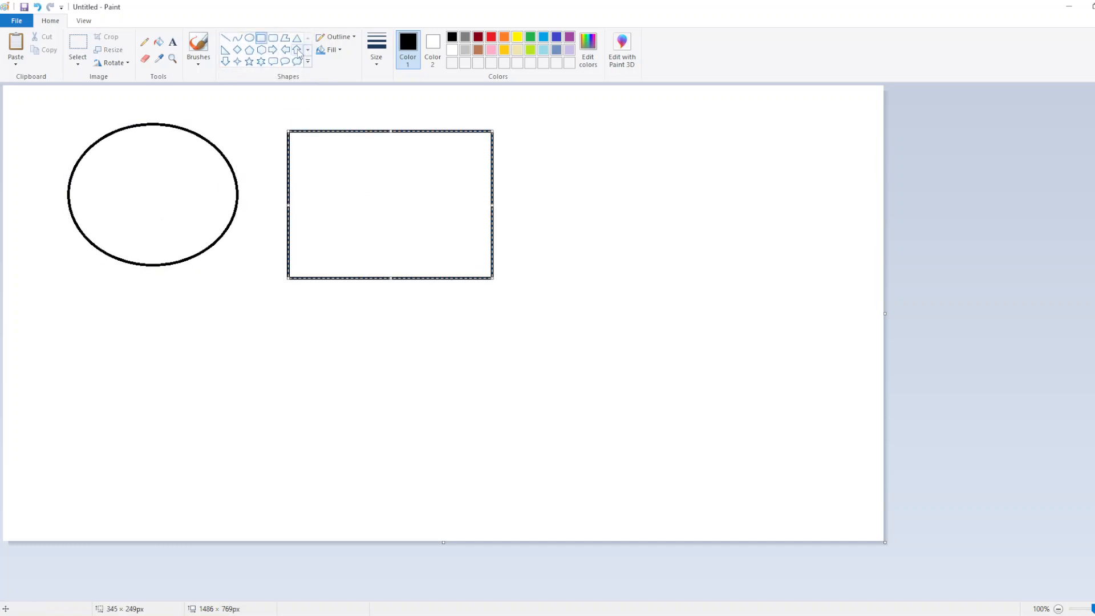
- Draw an up arrow about 282 by 285 px beside the rectangle and a four-point star about 218 by 211 px below the ellipse
{"action": "left_click", "coordinate": [297, 50]}
{"action": "left_click_drag", "start_coordinate": [536, 122], "coordinate": [703, 290]}
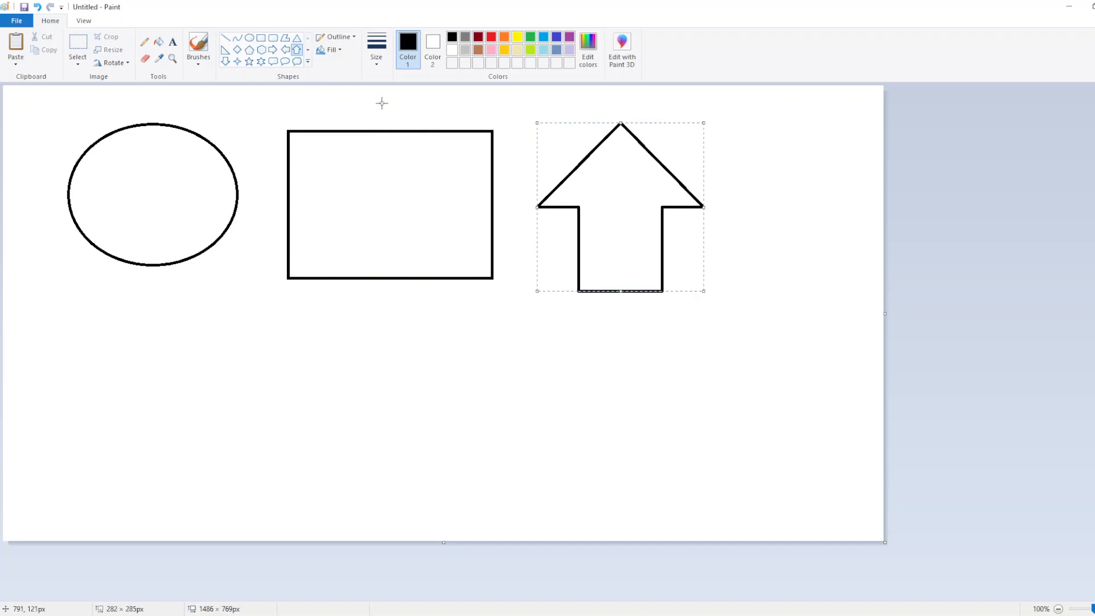
{"action": "left_click", "coordinate": [309, 64]}
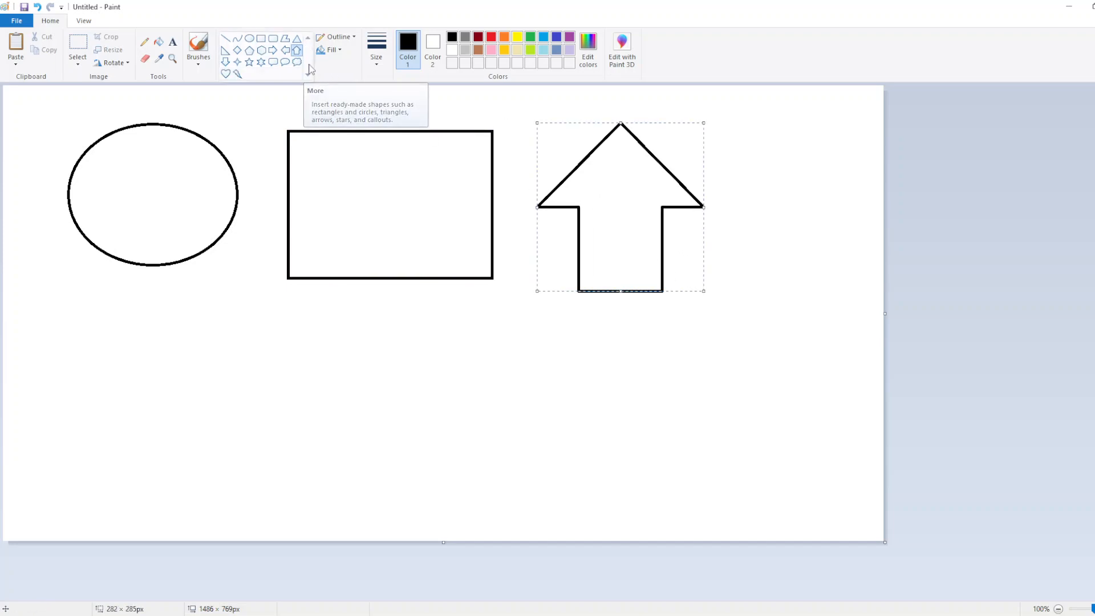
{"action": "left_click", "coordinate": [237, 62]}
{"action": "left_click_drag", "start_coordinate": [53, 288], "coordinate": [182, 411]}
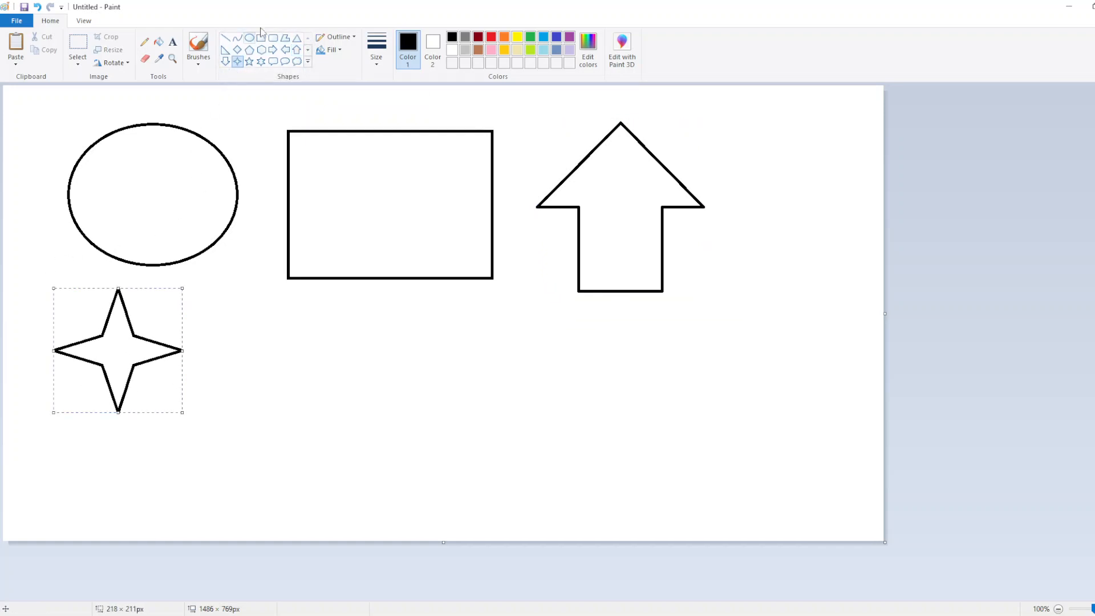
- Draw a five-point star and a six-point star in a row beside the four-point star
{"action": "left_click", "coordinate": [249, 61]}
{"action": "left_click_drag", "start_coordinate": [204, 301], "coordinate": [335, 417]}
{"action": "left_click", "coordinate": [261, 62]}
{"action": "left_click_drag", "start_coordinate": [371, 317], "coordinate": [468, 435]}
- Draw a cloud callout about 318 by 267 px below the arrow and an oval callout near the canvas's right edge
{"action": "left_click", "coordinate": [296, 62]}
{"action": "left_click_drag", "start_coordinate": [555, 336], "coordinate": [742, 492]}
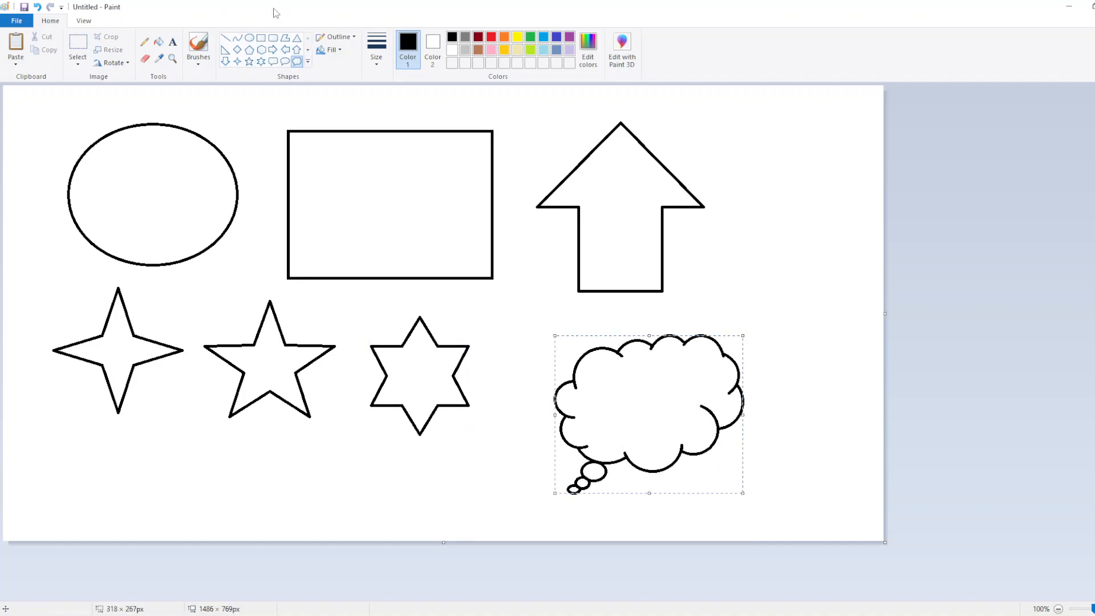
{"action": "left_click", "coordinate": [285, 61]}
{"action": "left_click_drag", "start_coordinate": [735, 238], "coordinate": [853, 356]}
- Draw a lightning bolt about 192 by 210 px just below the five-point star
{"action": "left_click", "coordinate": [308, 50]}
{"action": "left_click", "coordinate": [237, 61]}
{"action": "left_click_drag", "start_coordinate": [184, 407], "coordinate": [298, 532]}
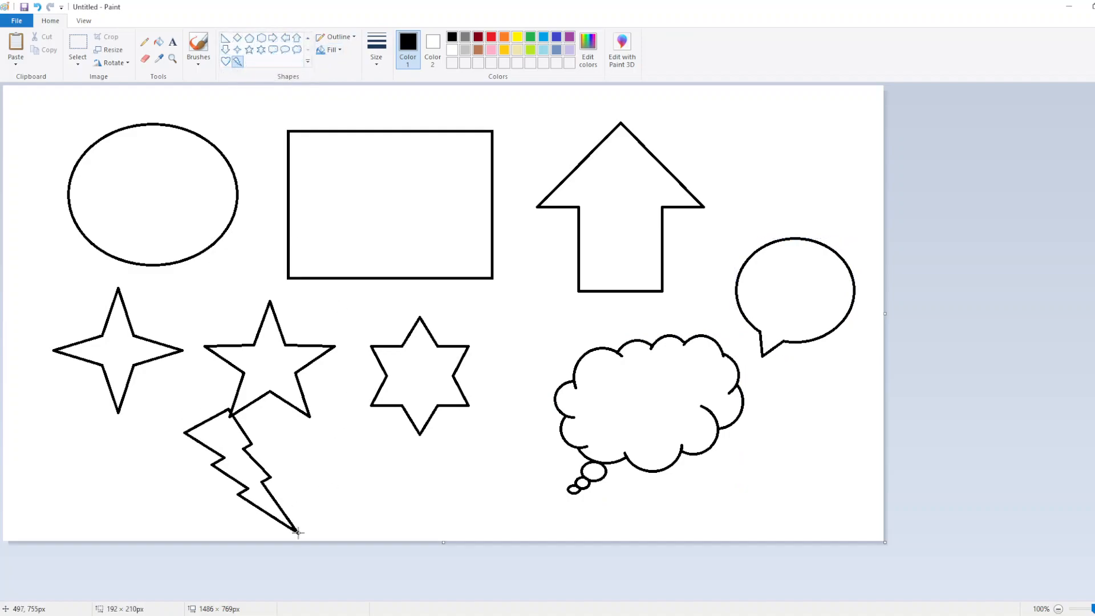
- Draw a heart and centre it inside the ellipse
{"action": "left_click", "coordinate": [226, 62]}
{"action": "left_click_drag", "start_coordinate": [126, 163], "coordinate": [221, 245]}
{"action": "left_click_drag", "start_coordinate": [180, 212], "coordinate": [161, 207]}
{"action": "left_click", "coordinate": [414, 158]}
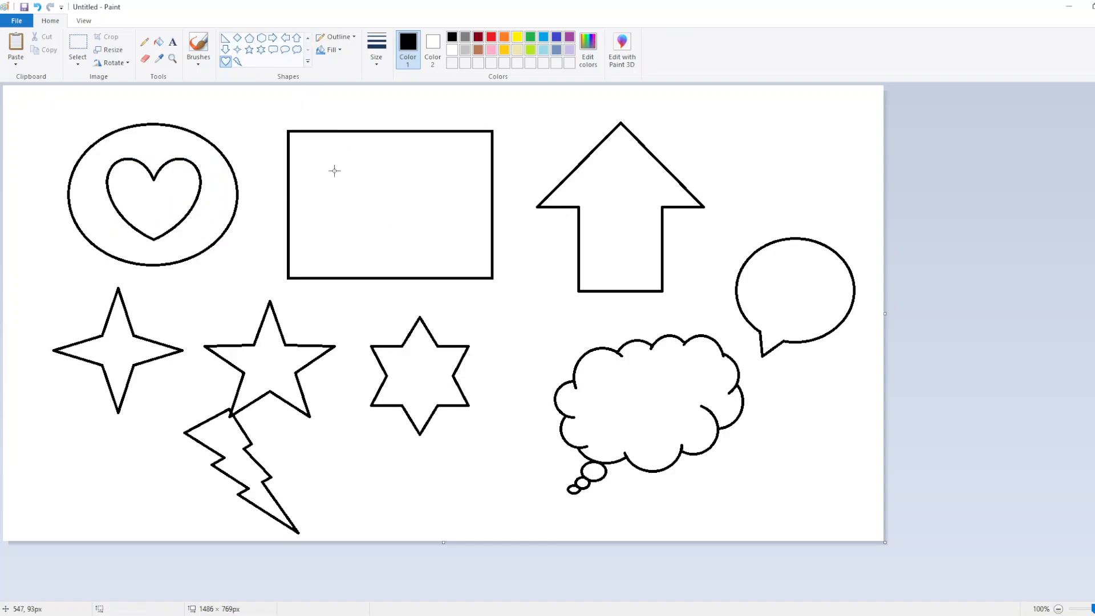
- Draw a red pentagon about 156 by 144 px with a Marker outline, overlapping the ellipse and heart
{"action": "scroll", "coordinate": [340, 207], "scroll_direction": "up", "scroll_amount": 5}
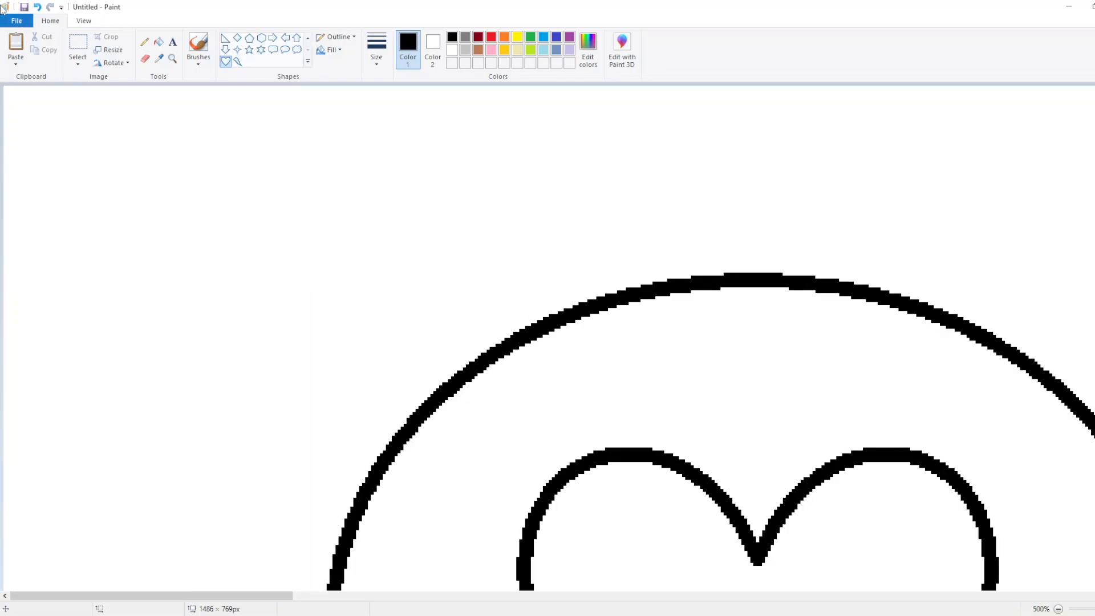
{"action": "left_click", "coordinate": [144, 42]}
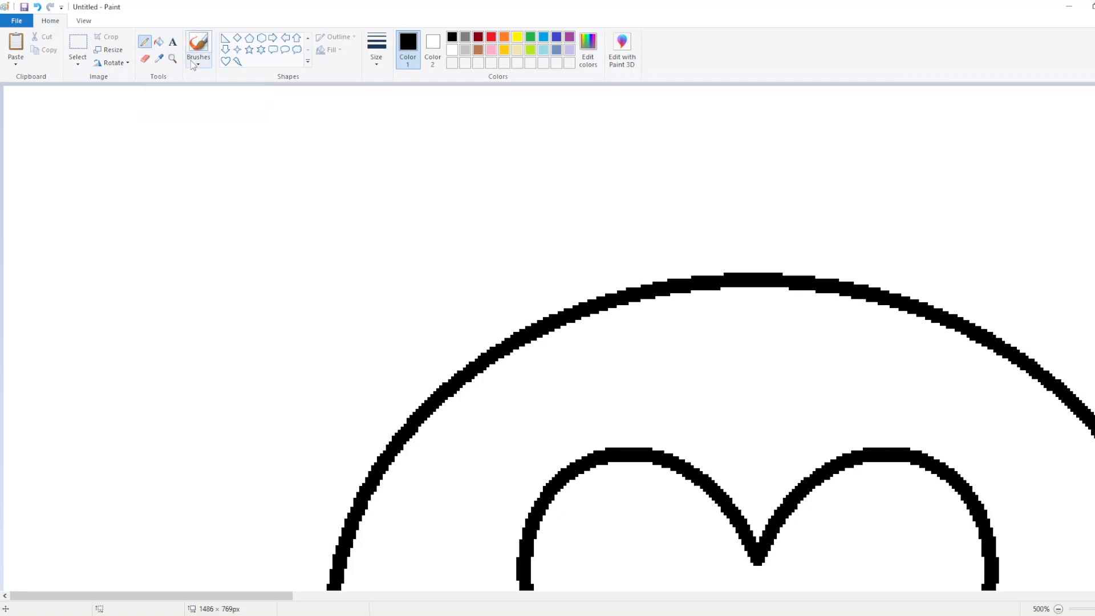
{"action": "left_click", "coordinate": [249, 39]}
{"action": "left_click", "coordinate": [491, 38]}
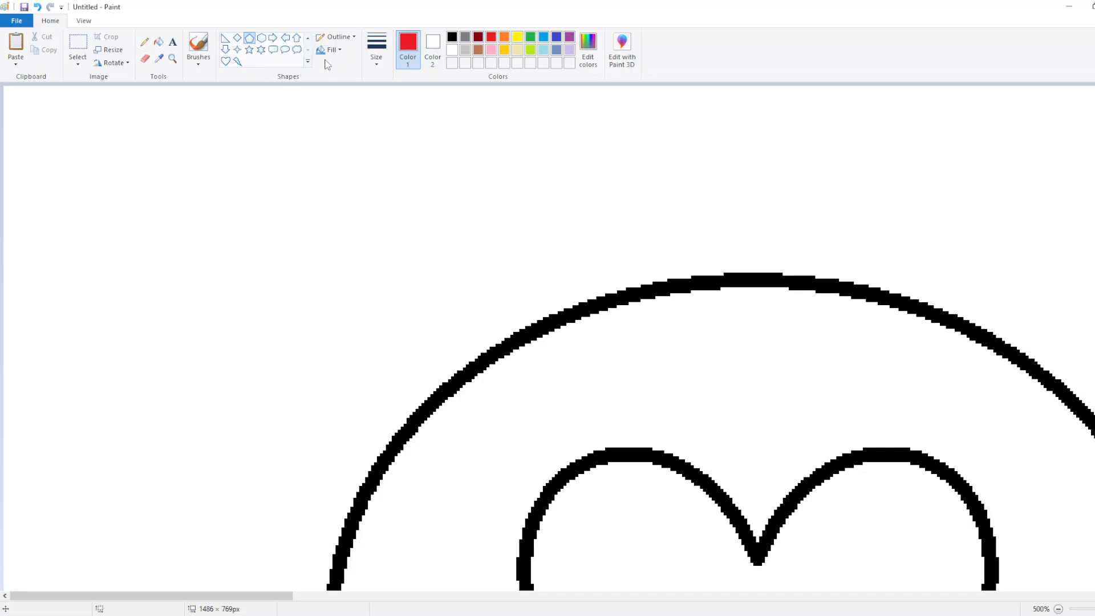
{"action": "left_click", "coordinate": [349, 40]}
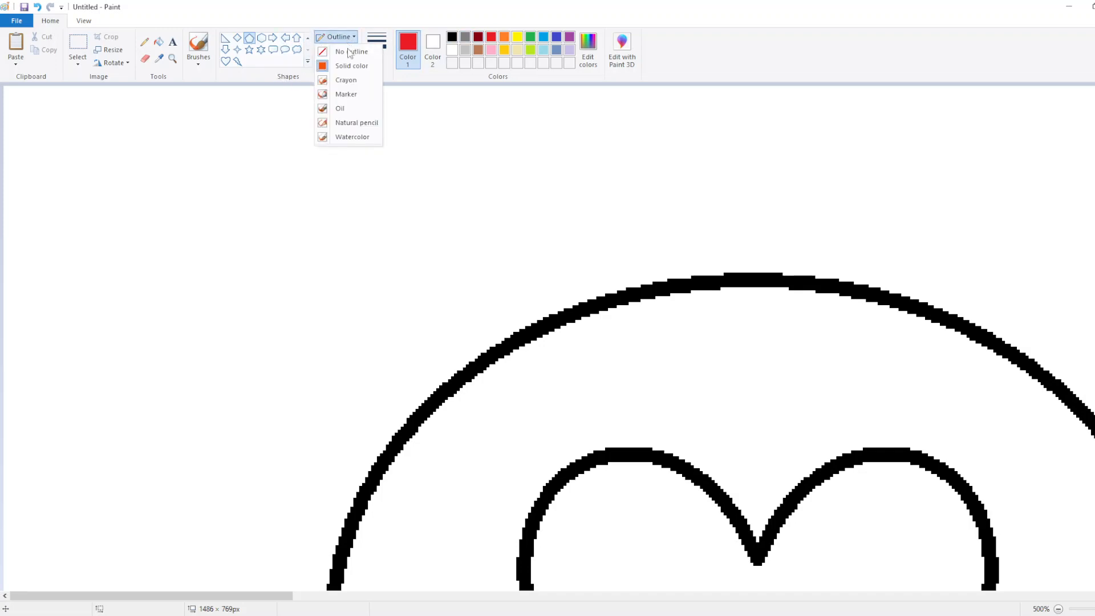
{"action": "left_click", "coordinate": [359, 93]}
{"action": "mouse_move", "coordinate": [238, 138]}
{"action": "left_mouse_down"}
{"action": "mouse_move", "coordinate": [647, 484]}
{"action": "mouse_move", "coordinate": [696, 562]}
{"action": "mouse_move", "coordinate": [753, 512]}
{"action": "left_mouse_up"}
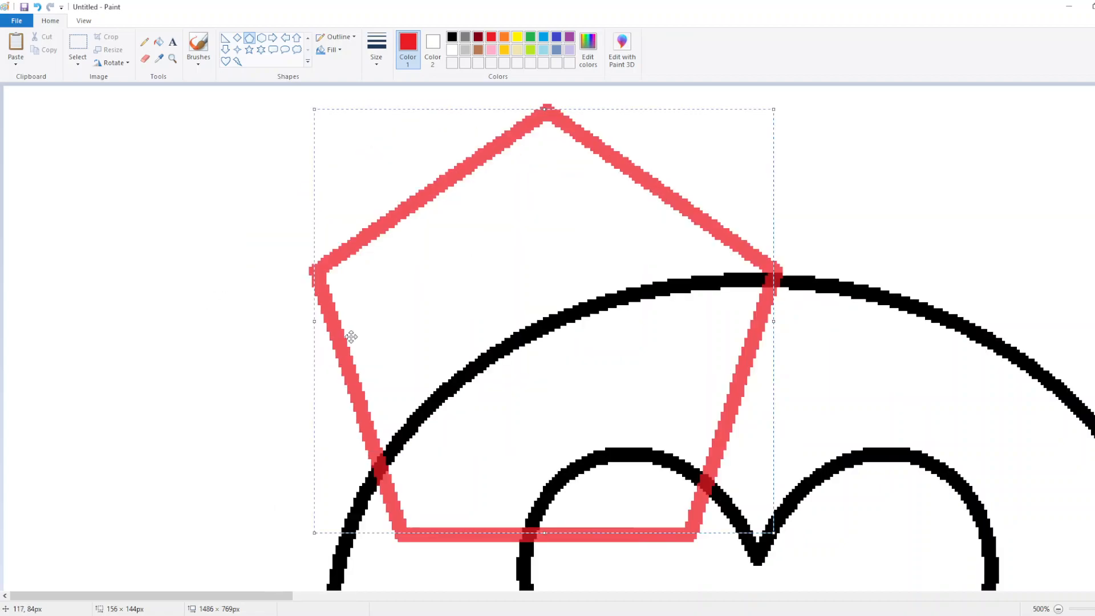
- Change the pentagon's outline to Watercolor and enlarge it to about 417 by 384 px
{"action": "scroll", "coordinate": [349, 335], "scroll_direction": "down", "scroll_amount": 3}
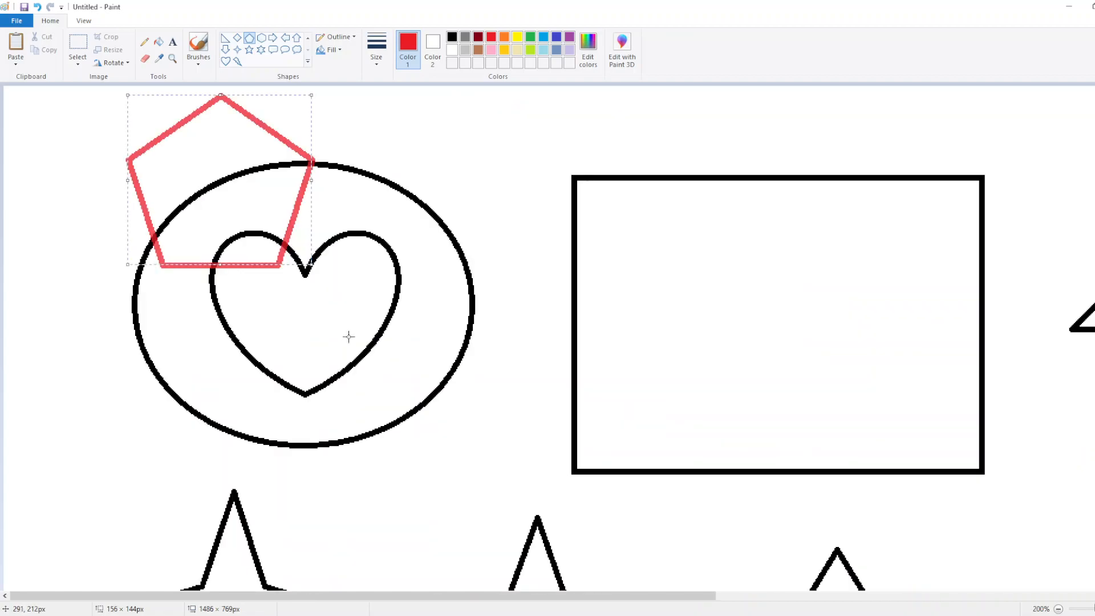
{"action": "left_click", "coordinate": [351, 37]}
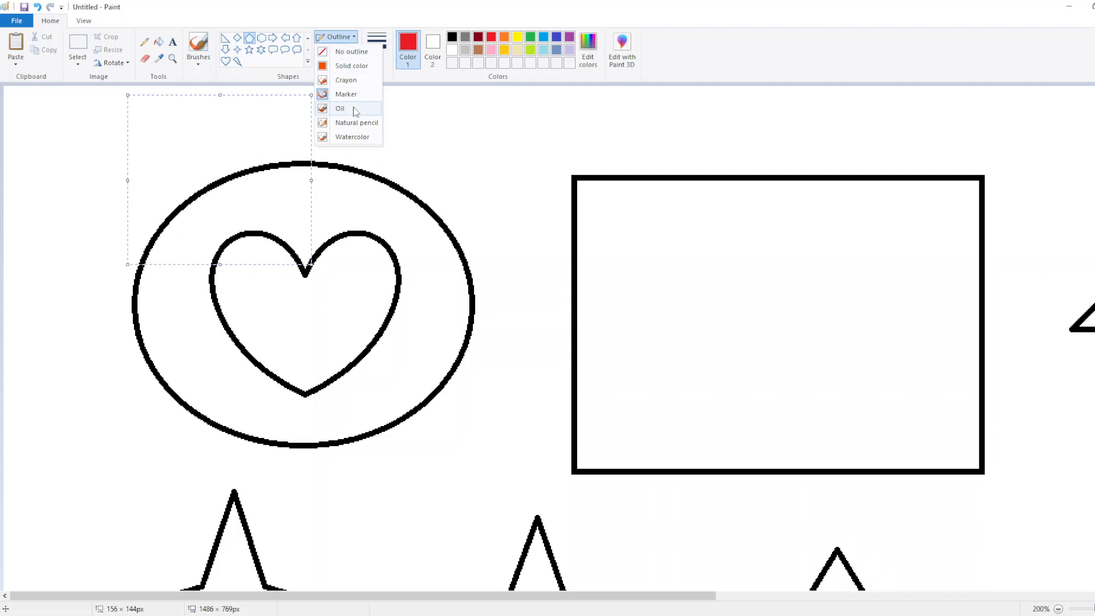
{"action": "left_click", "coordinate": [352, 137]}
{"action": "left_click_drag", "start_coordinate": [312, 264], "coordinate": [620, 547]}
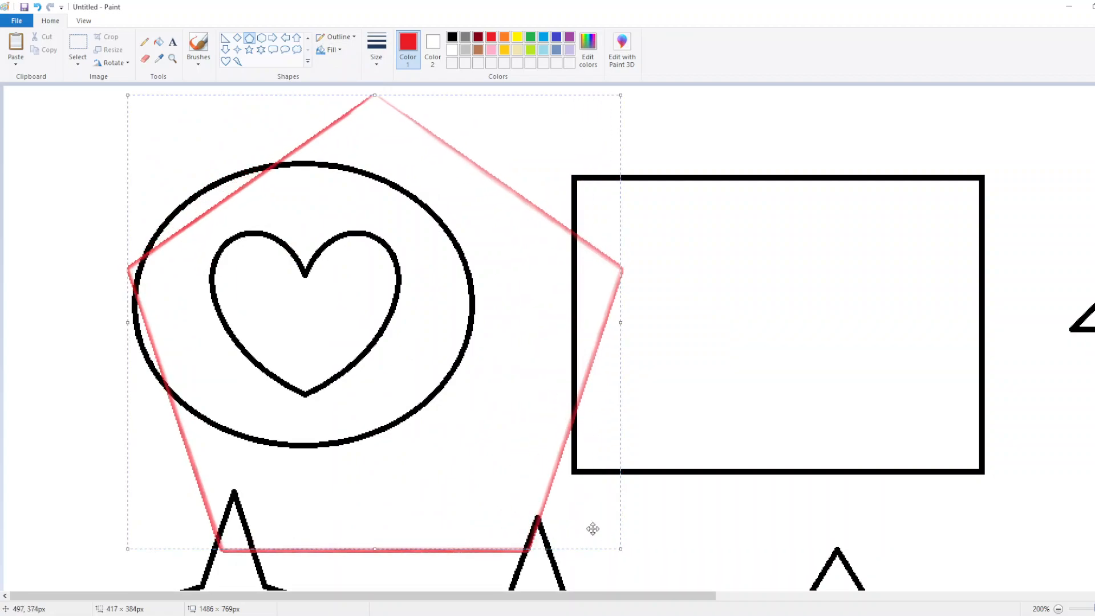
- Stretch the watercolor pentagon across most of the canvas width and undo the shape
{"action": "scroll", "coordinate": [548, 495], "scroll_direction": "down", "scroll_amount": 1}
{"action": "mouse_move", "coordinate": [312, 317]}
{"action": "left_mouse_down"}
{"action": "mouse_move", "coordinate": [545, 476]}
{"action": "mouse_move", "coordinate": [529, 511]}
{"action": "left_mouse_up"}
{"action": "left_click_drag", "start_coordinate": [537, 311], "coordinate": [833, 308]}
{"action": "left_click_drag", "start_coordinate": [455, 89], "coordinate": [462, 189]}
{"action": "left_click", "coordinate": [496, 155]}
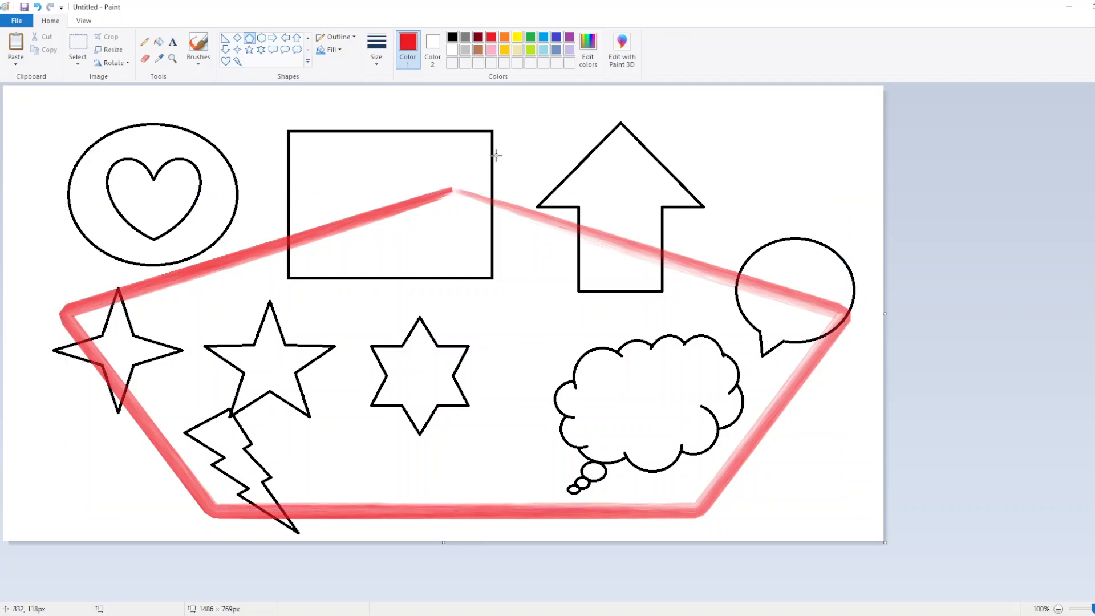
{"action": "key", "text": "ctrl+z"}
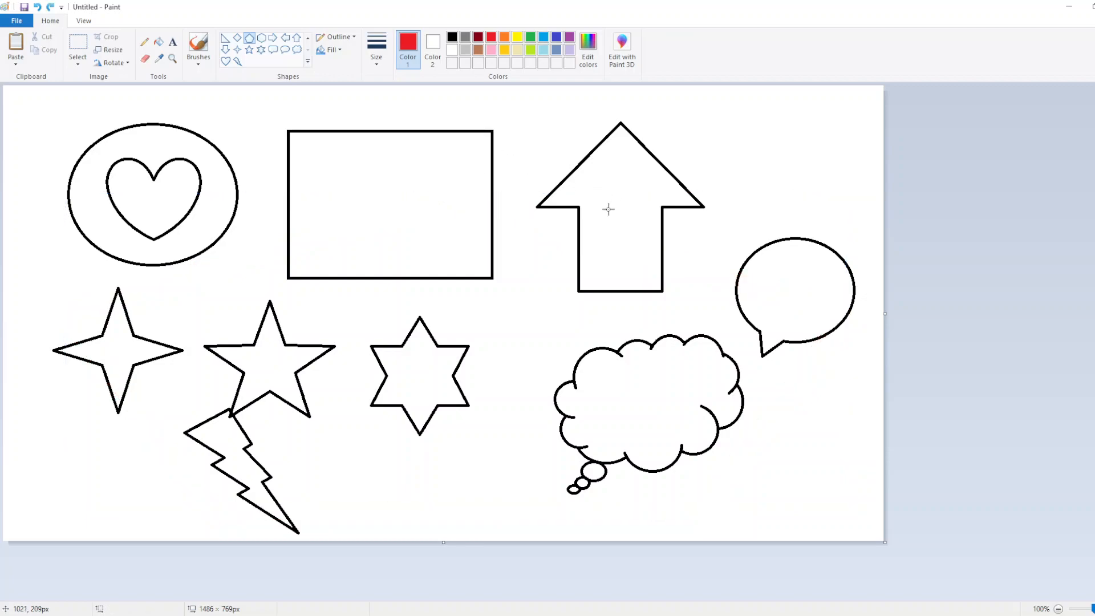
- Draw a smaller black heart about 79 by 89 px overlapping the top of the heart inside the ellipse
{"action": "scroll", "coordinate": [226, 215], "scroll_direction": "up", "scroll_amount": 3, "text": "ctrl"}
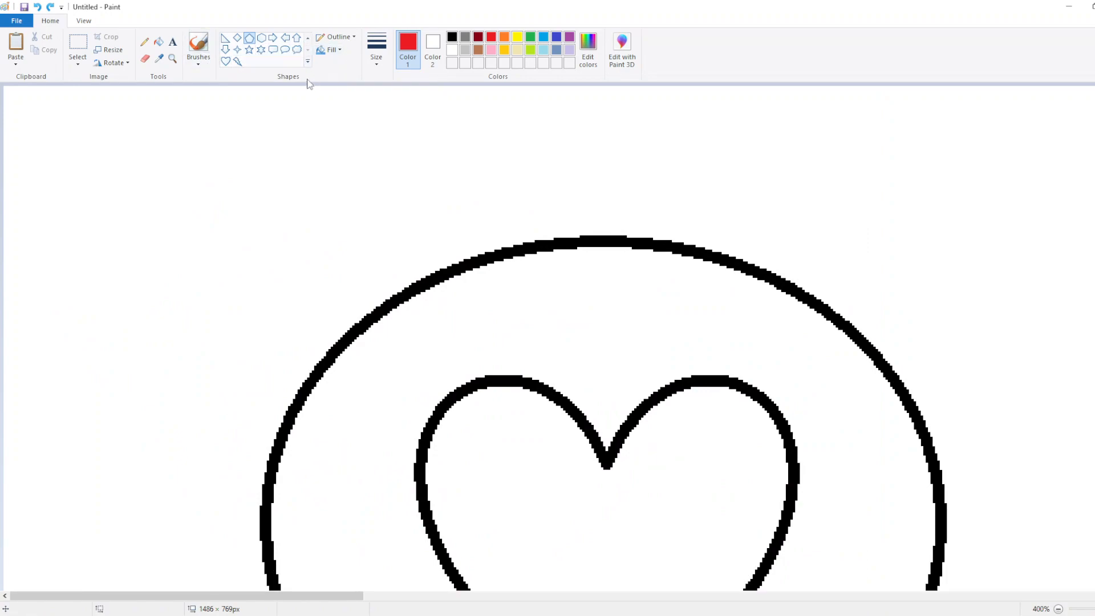
{"action": "scroll", "coordinate": [515, 224], "scroll_direction": "down", "scroll_amount": 2}
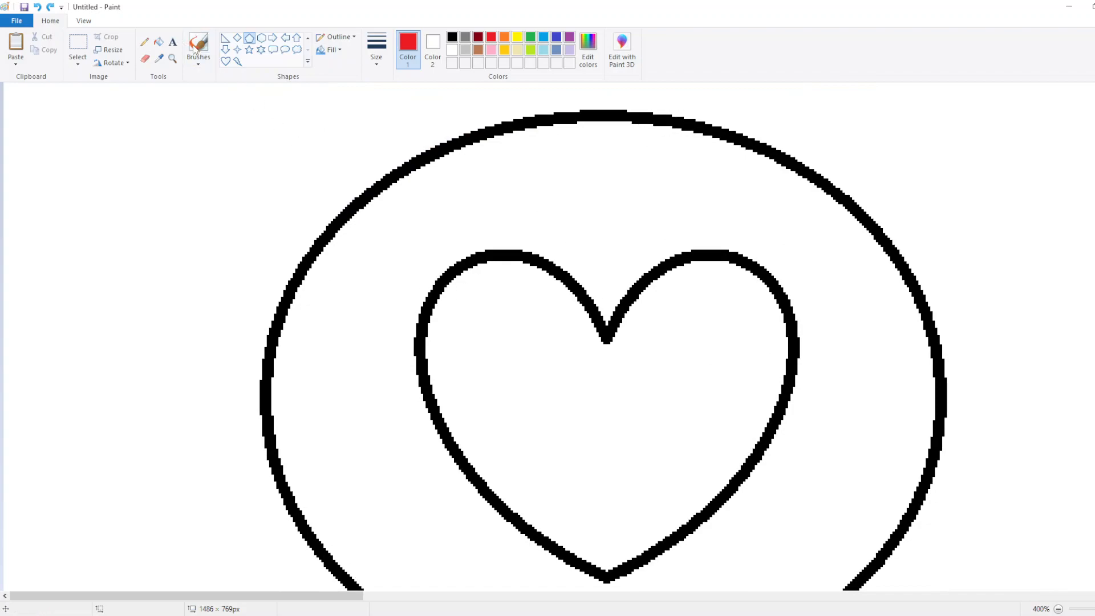
{"action": "left_click", "coordinate": [225, 61]}
{"action": "left_click", "coordinate": [451, 38]}
{"action": "left_click_drag", "start_coordinate": [527, 181], "coordinate": [711, 389]}
{"action": "left_click_drag", "start_coordinate": [627, 291], "coordinate": [611, 293]}
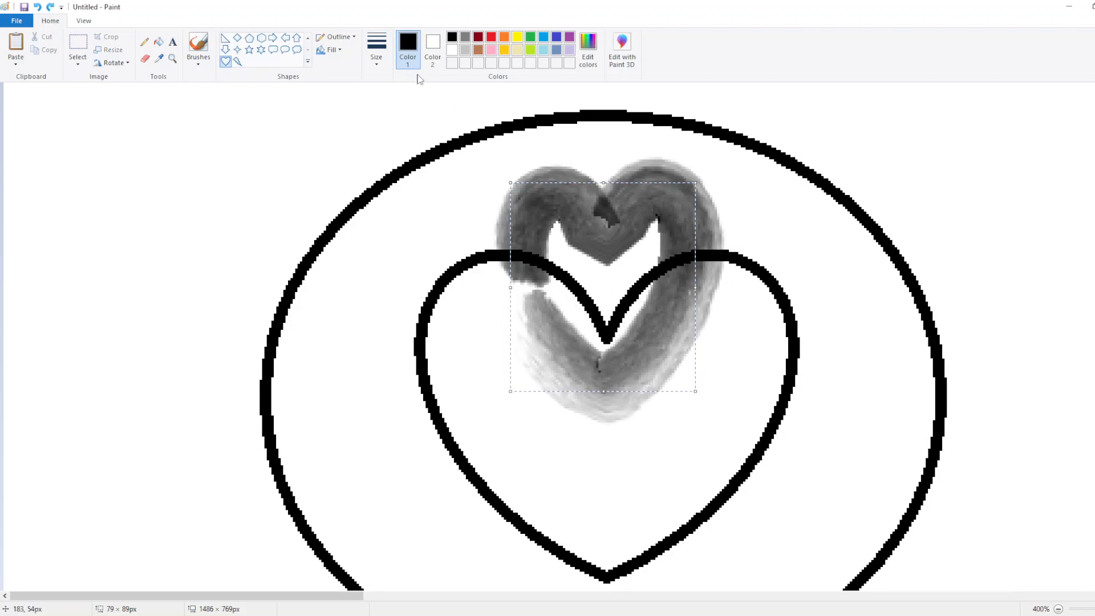
- Give the small heart a thinner Solid color outline and centre it over the notch of the larger heart
{"action": "left_click", "coordinate": [346, 40]}
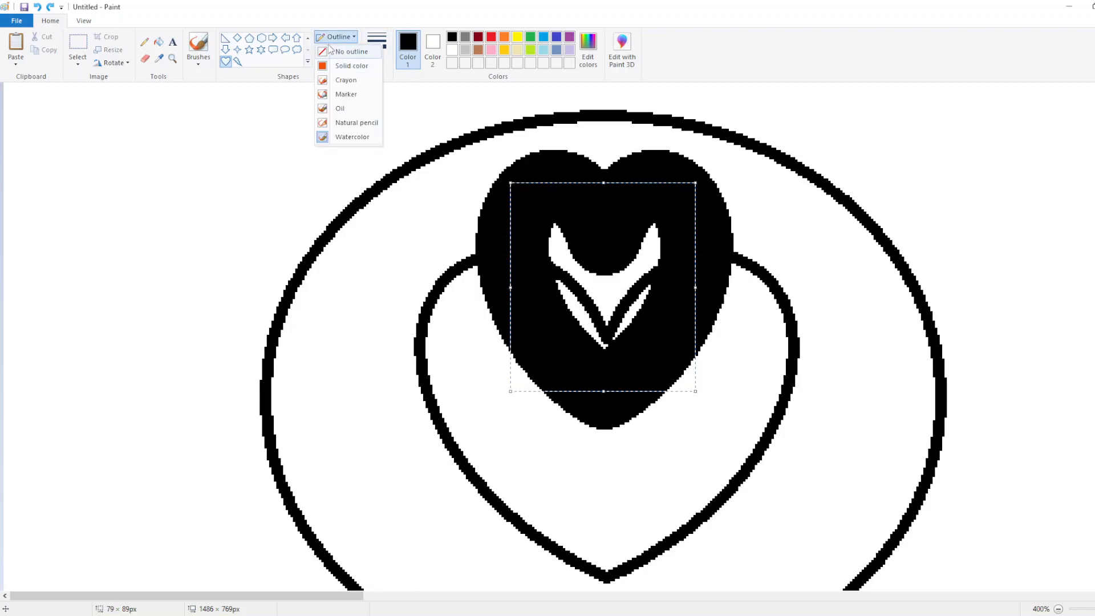
{"action": "left_click", "coordinate": [342, 37]}
{"action": "left_click", "coordinate": [342, 36]}
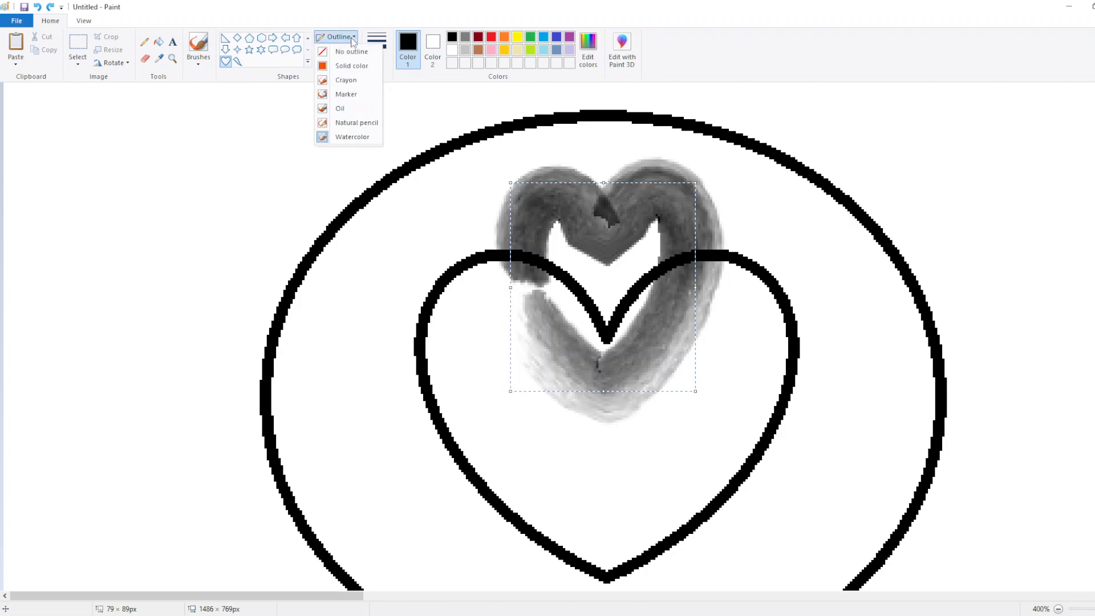
{"action": "left_click", "coordinate": [361, 71]}
{"action": "left_click", "coordinate": [376, 51]}
{"action": "left_click", "coordinate": [404, 90]}
{"action": "left_click", "coordinate": [382, 62]}
{"action": "left_click", "coordinate": [394, 128]}
{"action": "mouse_move", "coordinate": [635, 285]}
{"action": "left_mouse_down"}
{"action": "mouse_move", "coordinate": [627, 266]}
{"action": "mouse_move", "coordinate": [637, 280]}
{"action": "left_mouse_up"}
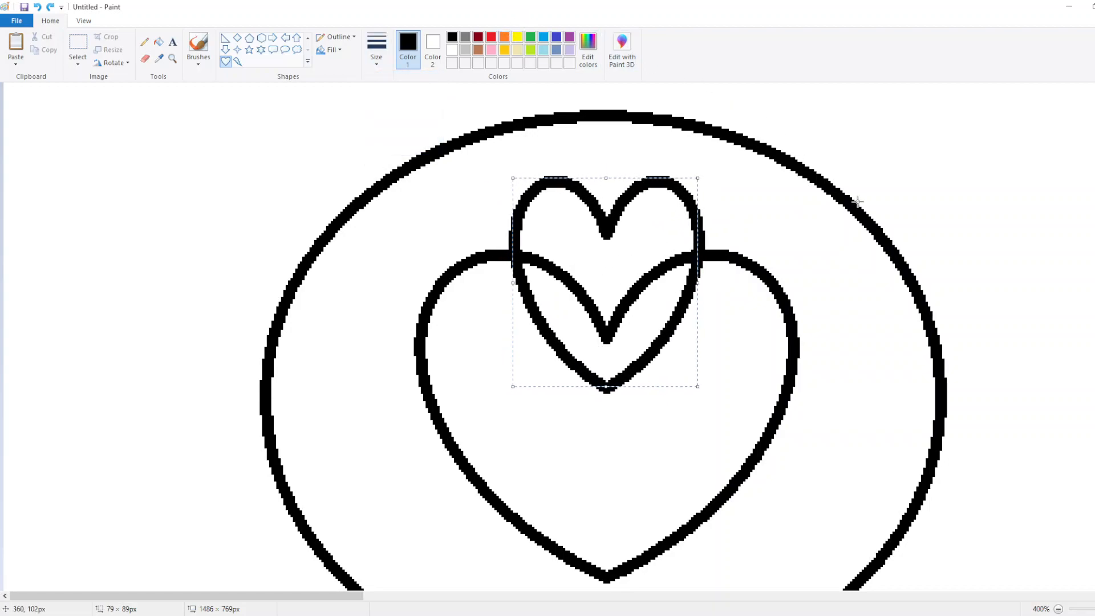
{"action": "left_click", "coordinate": [833, 235]}
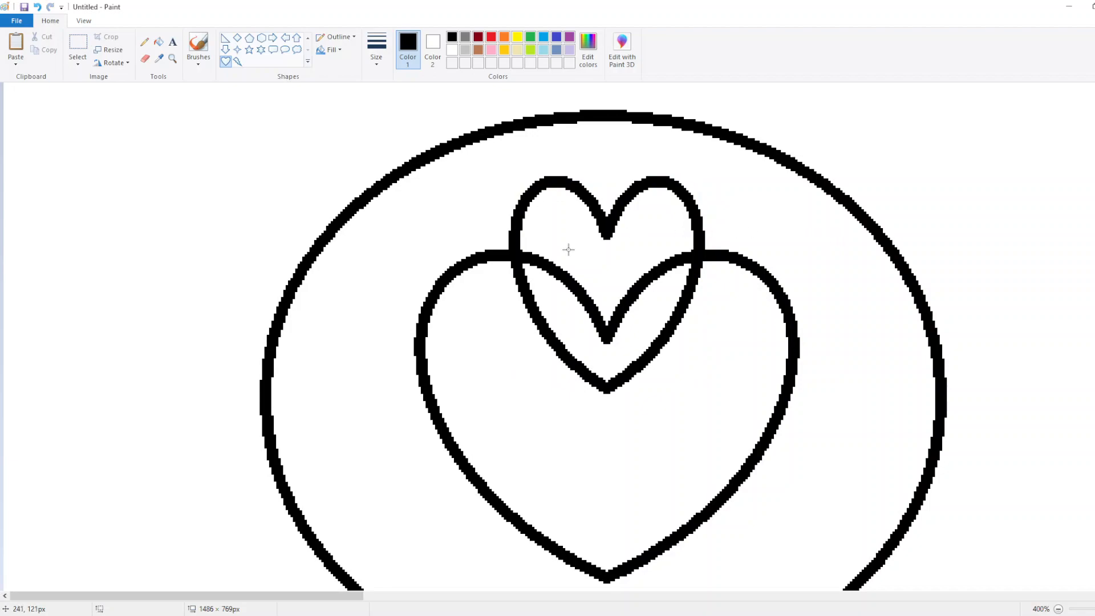
- Erase the overlapping inner lines of the two hearts so that they merge into one outline
{"action": "left_click", "coordinate": [145, 59]}
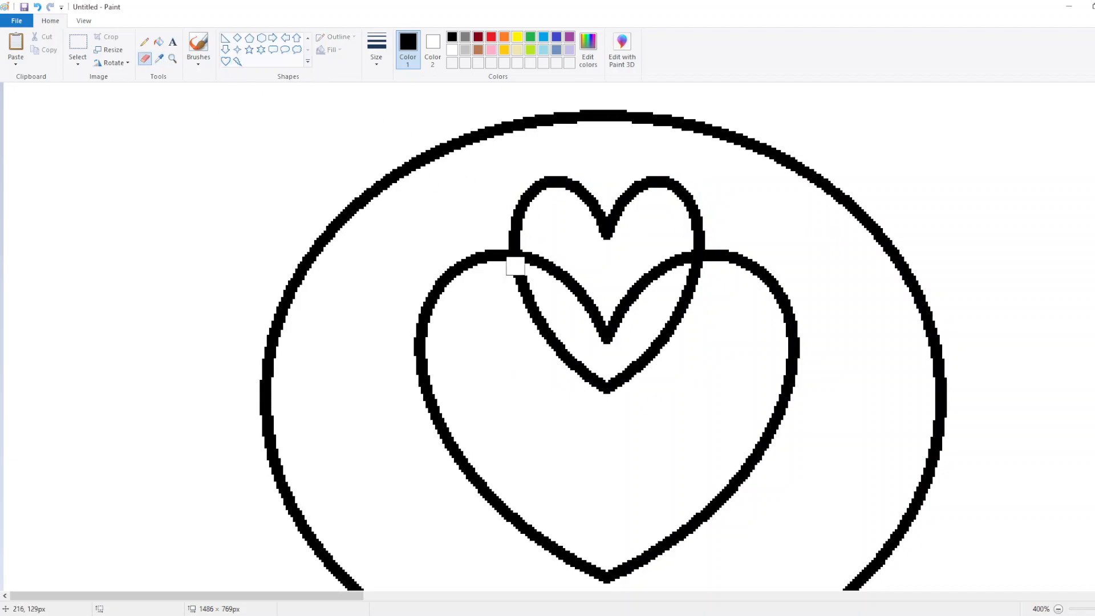
{"action": "mouse_move", "coordinate": [530, 256]}
{"action": "left_mouse_down"}
{"action": "mouse_move", "coordinate": [512, 269]}
{"action": "mouse_move", "coordinate": [570, 262]}
{"action": "mouse_move", "coordinate": [542, 262]}
{"action": "mouse_move", "coordinate": [532, 306]}
{"action": "mouse_move", "coordinate": [672, 271]}
{"action": "mouse_move", "coordinate": [682, 256]}
{"action": "mouse_move", "coordinate": [697, 272]}
{"action": "mouse_move", "coordinate": [608, 398]}
{"action": "mouse_move", "coordinate": [616, 384]}
{"action": "mouse_move", "coordinate": [576, 296]}
{"action": "mouse_move", "coordinate": [541, 308]}
{"action": "mouse_move", "coordinate": [566, 281]}
{"action": "mouse_move", "coordinate": [610, 345]}
{"action": "mouse_move", "coordinate": [665, 262]}
{"action": "mouse_move", "coordinate": [754, 243]}
{"action": "left_mouse_up"}
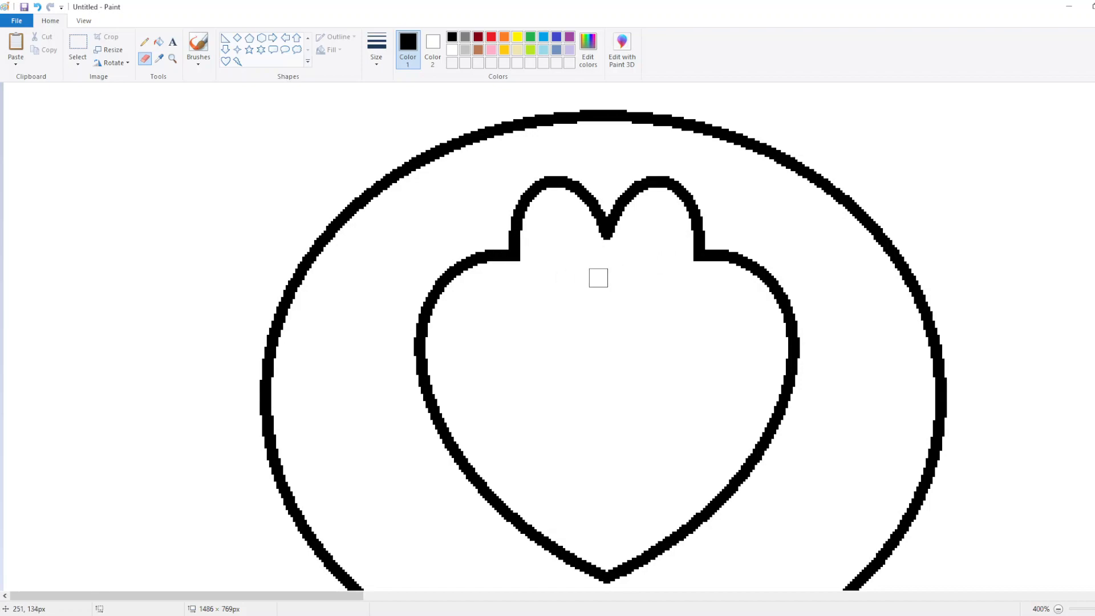
- Select the area with all the drawn shapes and delete it to clear the canvas
{"action": "scroll", "coordinate": [599, 298], "scroll_direction": "down", "scroll_amount": 3}
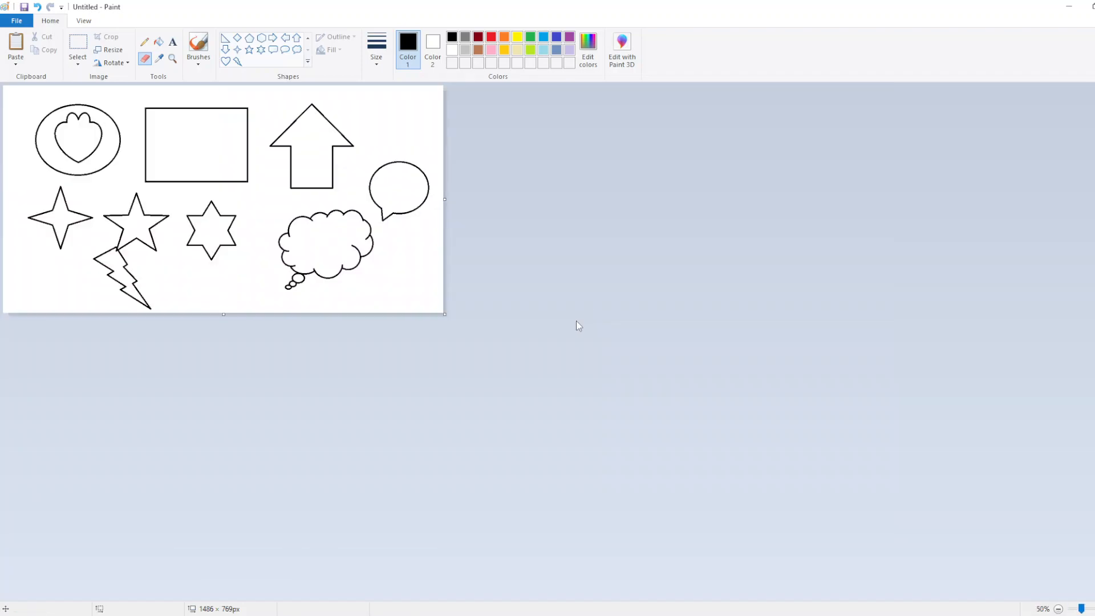
{"action": "scroll", "coordinate": [576, 322], "scroll_direction": "up", "scroll_amount": 1}
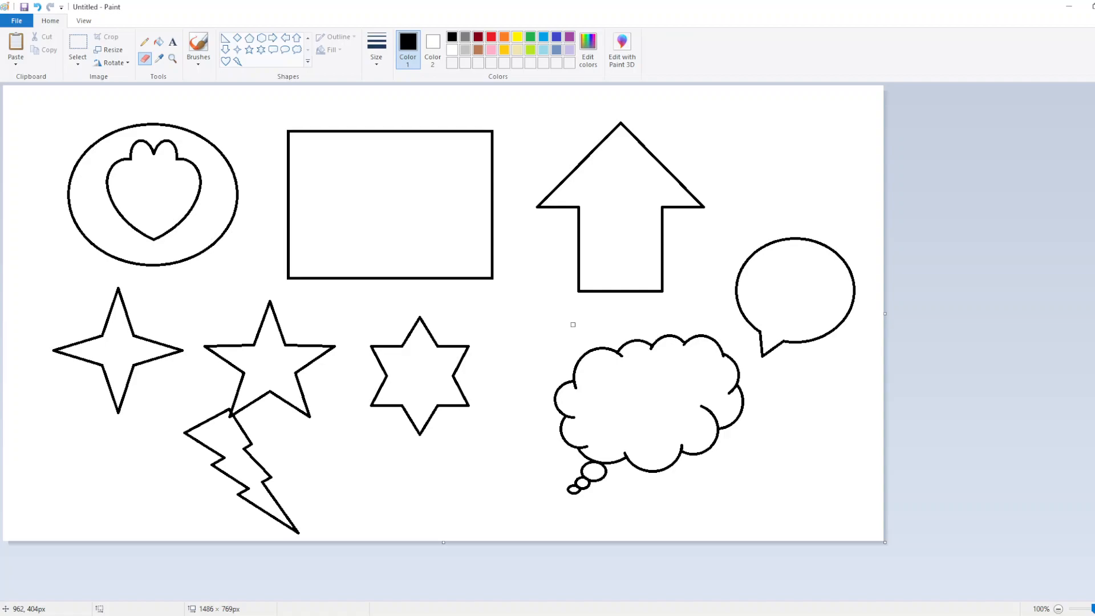
{"action": "left_click", "coordinate": [78, 45]}
{"action": "left_click_drag", "start_coordinate": [22, 115], "coordinate": [779, 463]}
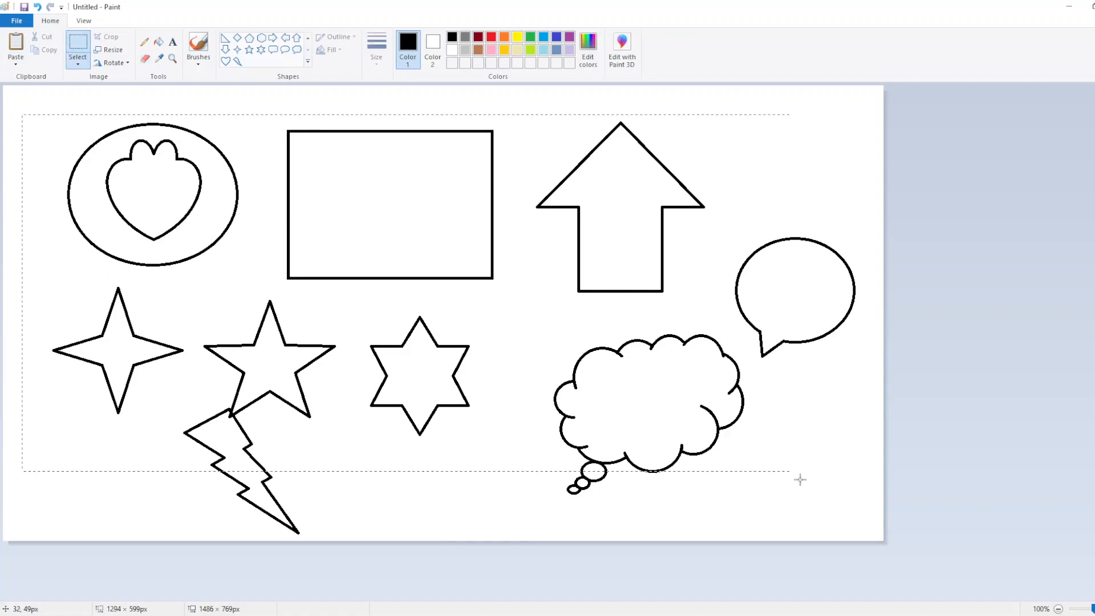
{"action": "key", "text": "Delete"}
- Draw a small heart surrounded by a larger one about 301 by 293 px, and nudge the larger heart to centre it
{"action": "scroll", "coordinate": [398, 310], "scroll_direction": "up", "scroll_amount": 1}
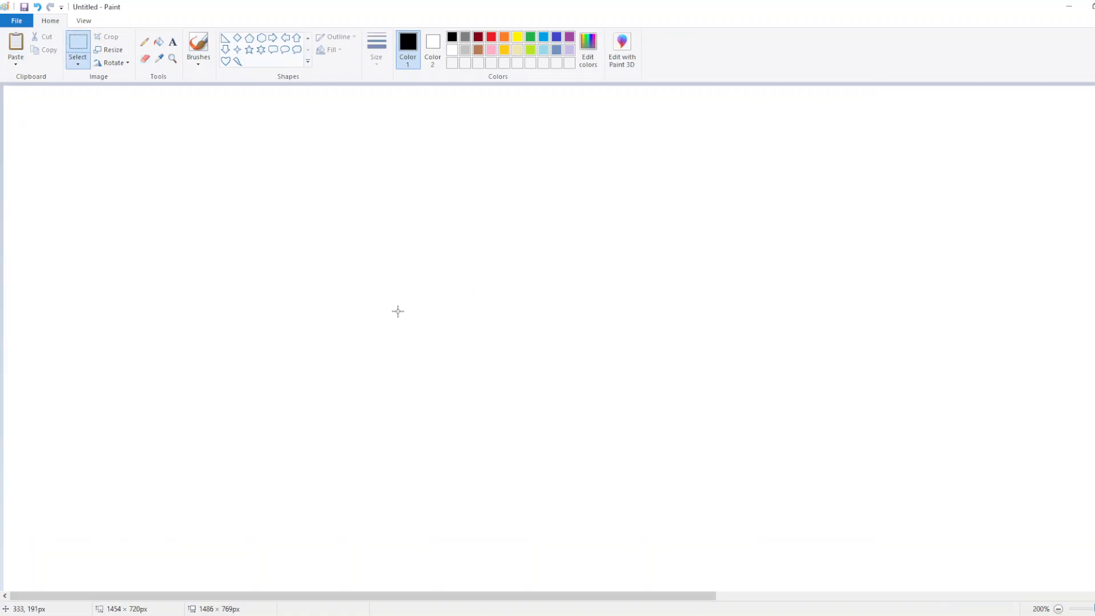
{"action": "left_click", "coordinate": [226, 61]}
{"action": "left_click_drag", "start_coordinate": [246, 209], "coordinate": [423, 380]}
{"action": "left_click_drag", "start_coordinate": [160, 117], "coordinate": [514, 460]}
{"action": "left_click_drag", "start_coordinate": [390, 328], "coordinate": [386, 332]}
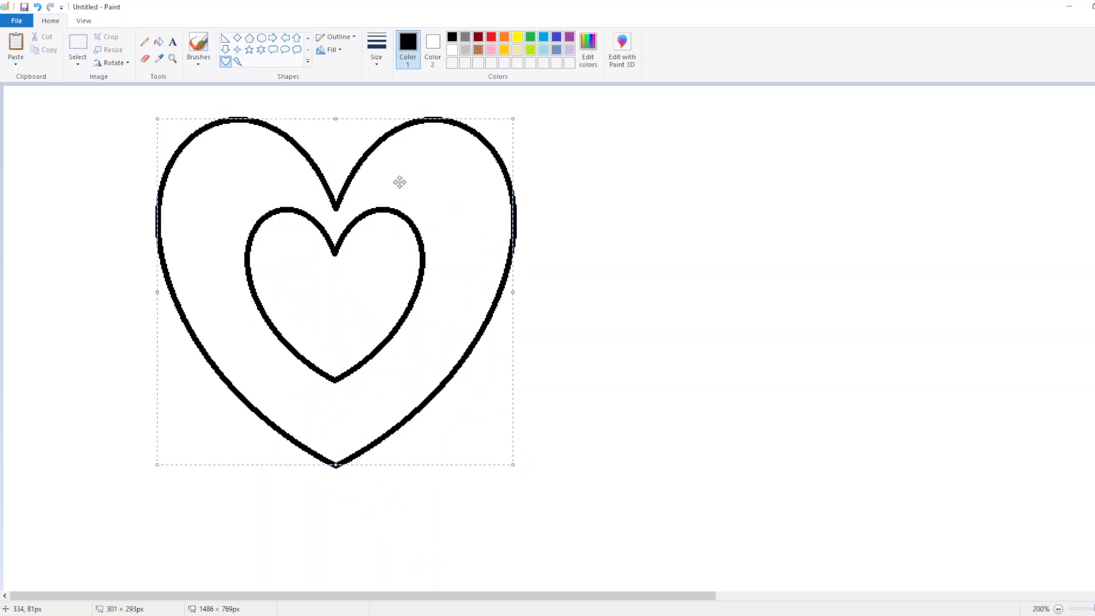
{"action": "key", "text": "Left"}
{"action": "key", "text": "Left"}
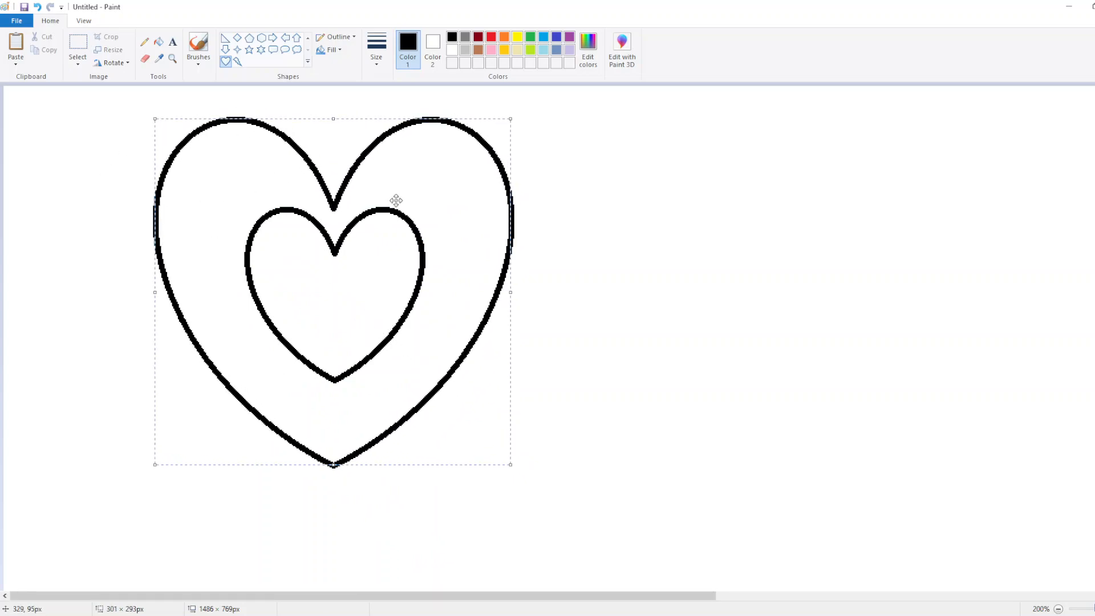
- Draw a red freehand zigzag with the Pencil in the empty area beside the hearts
{"action": "left_click", "coordinate": [144, 42]}
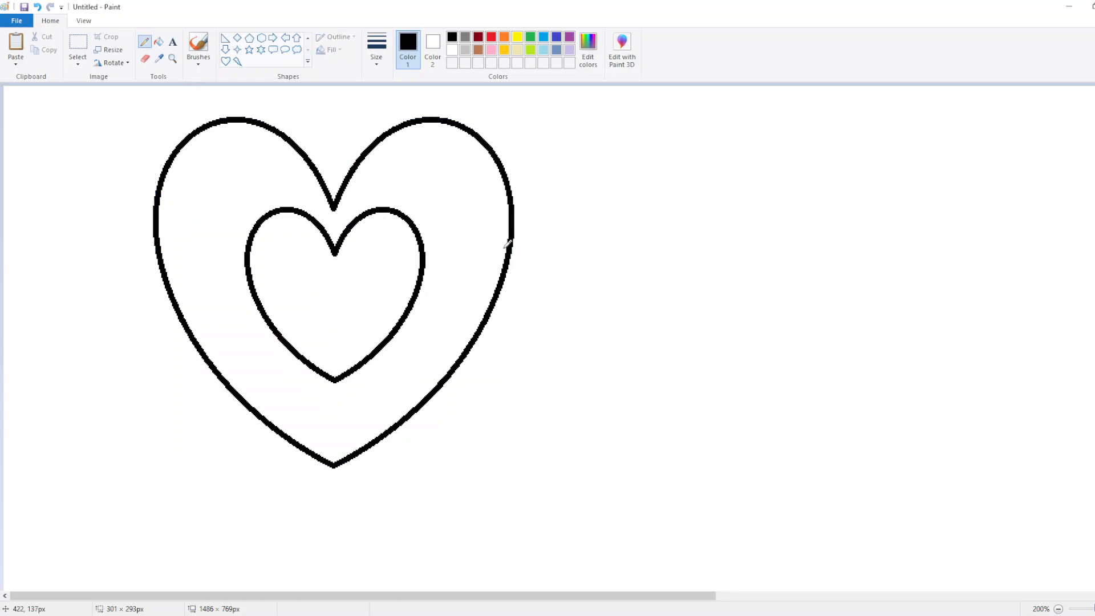
{"action": "left_click", "coordinate": [491, 37]}
{"action": "mouse_move", "coordinate": [608, 326]}
{"action": "left_mouse_down"}
{"action": "mouse_move", "coordinate": [739, 361]}
{"action": "mouse_move", "coordinate": [906, 272]}
{"action": "mouse_move", "coordinate": [810, 458]}
{"action": "mouse_move", "coordinate": [974, 320]}
{"action": "mouse_move", "coordinate": [985, 451]}
{"action": "left_mouse_up"}
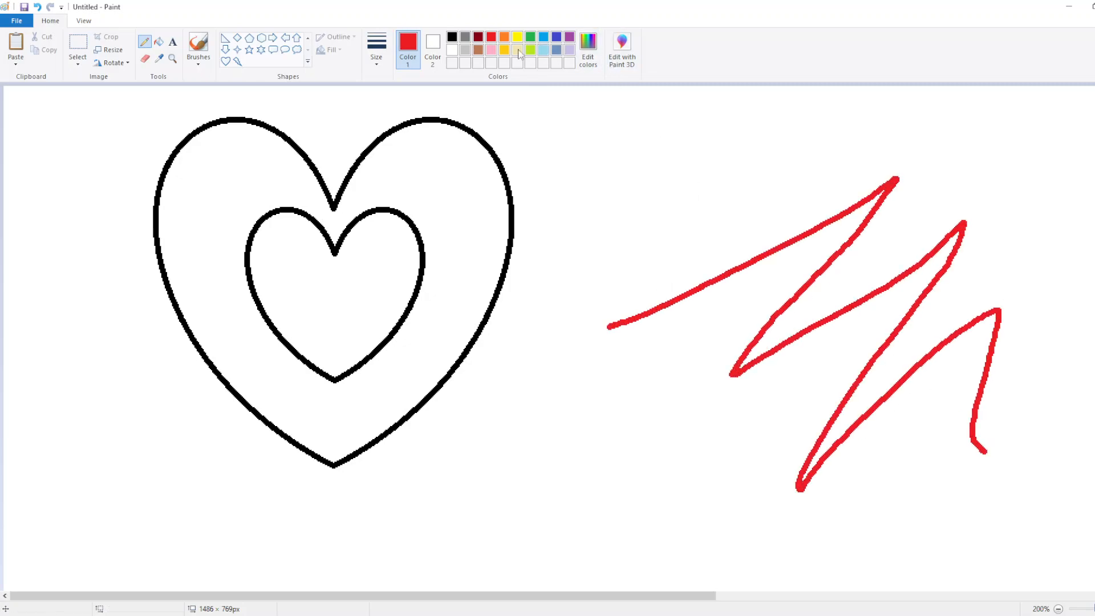
- Draw a black-outlined heart about 209 by 219 px over the red zigzag and give it a solid colour fill
{"action": "left_click", "coordinate": [452, 37]}
{"action": "left_click", "coordinate": [226, 62]}
{"action": "left_click_drag", "start_coordinate": [735, 199], "coordinate": [972, 472]}
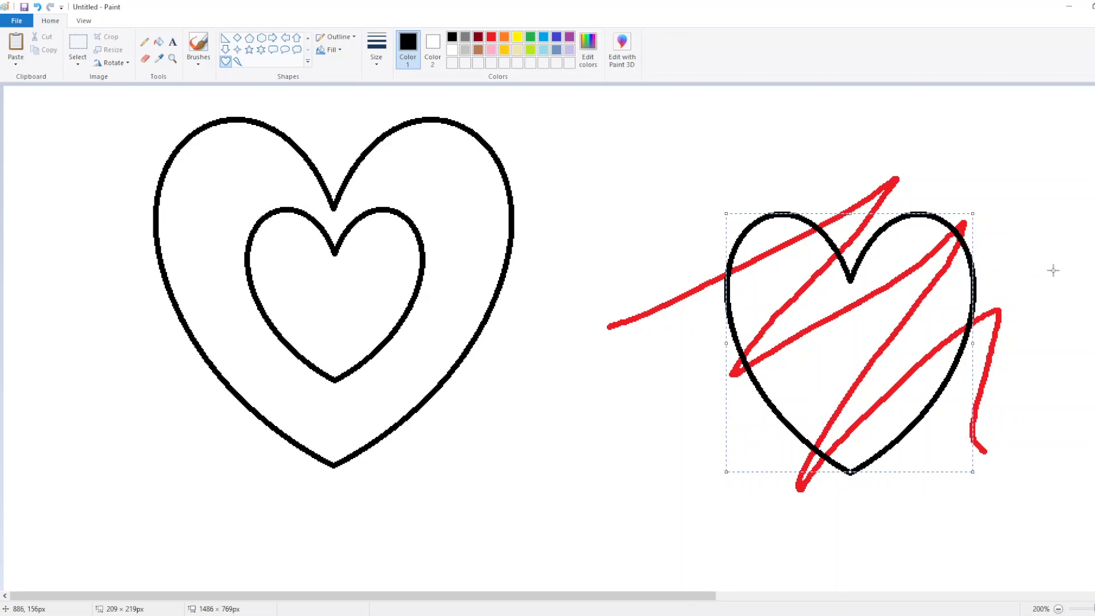
{"action": "left_click", "coordinate": [337, 50]}
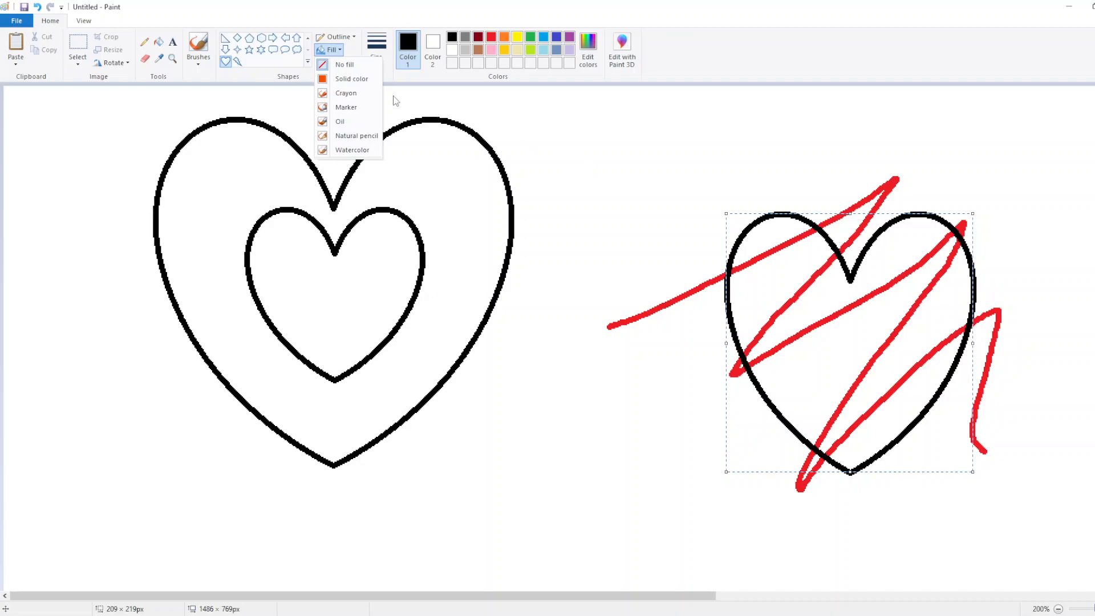
{"action": "left_click", "coordinate": [375, 80]}
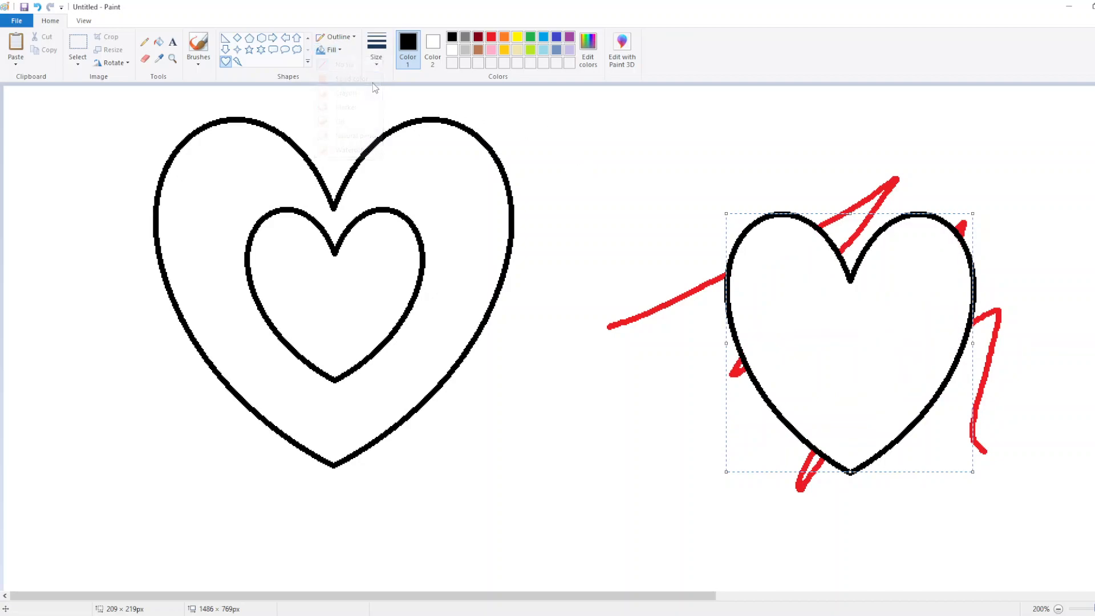
- Change the new heart's fill colour to lavender, purple and finally turquoise, and remove the heart by undoing it
{"action": "left_click", "coordinate": [437, 60]}
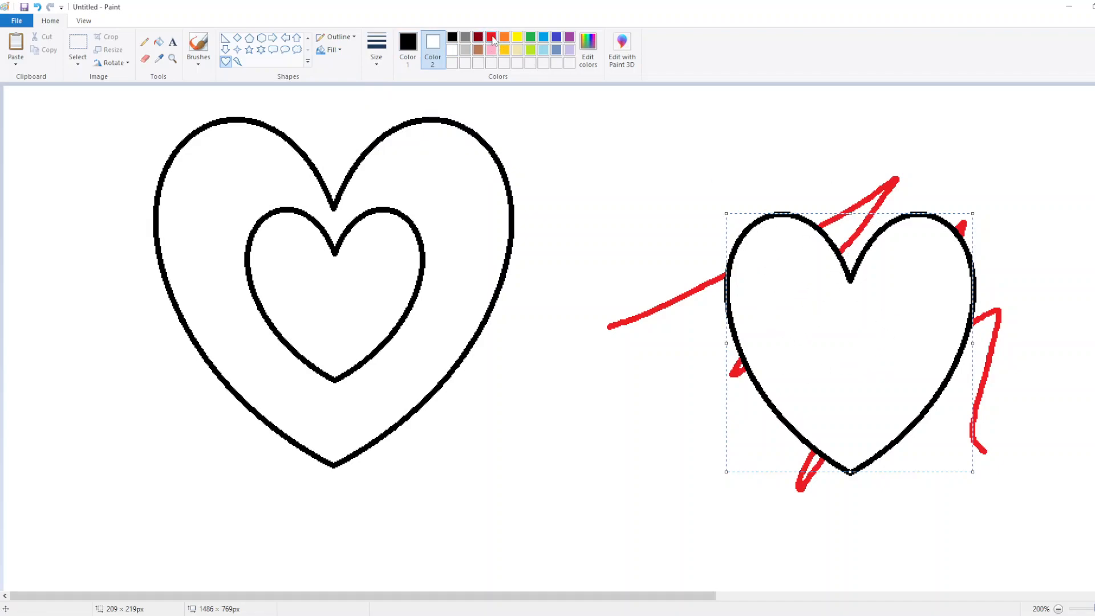
{"action": "left_click", "coordinate": [492, 39]}
{"action": "left_click", "coordinate": [569, 50]}
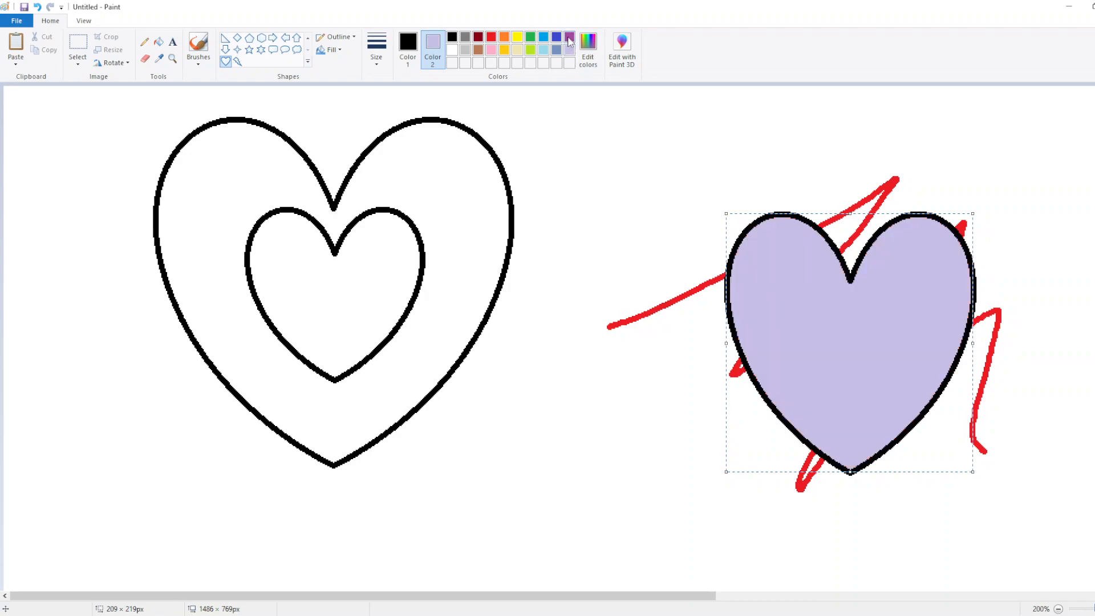
{"action": "left_click", "coordinate": [569, 37]}
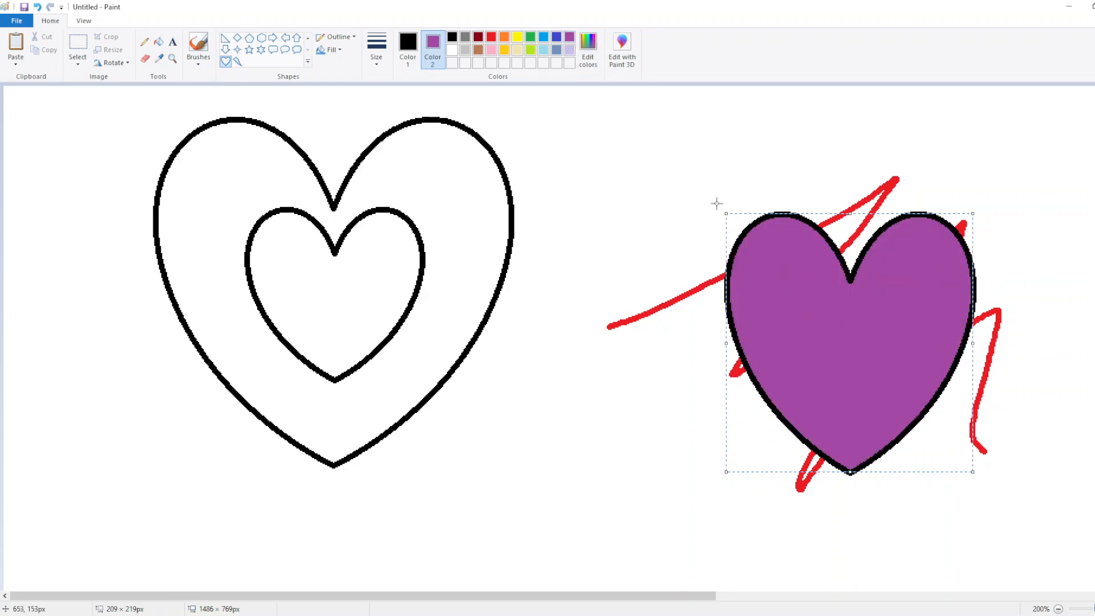
{"action": "left_click", "coordinate": [544, 52]}
{"action": "left_click", "coordinate": [544, 38]}
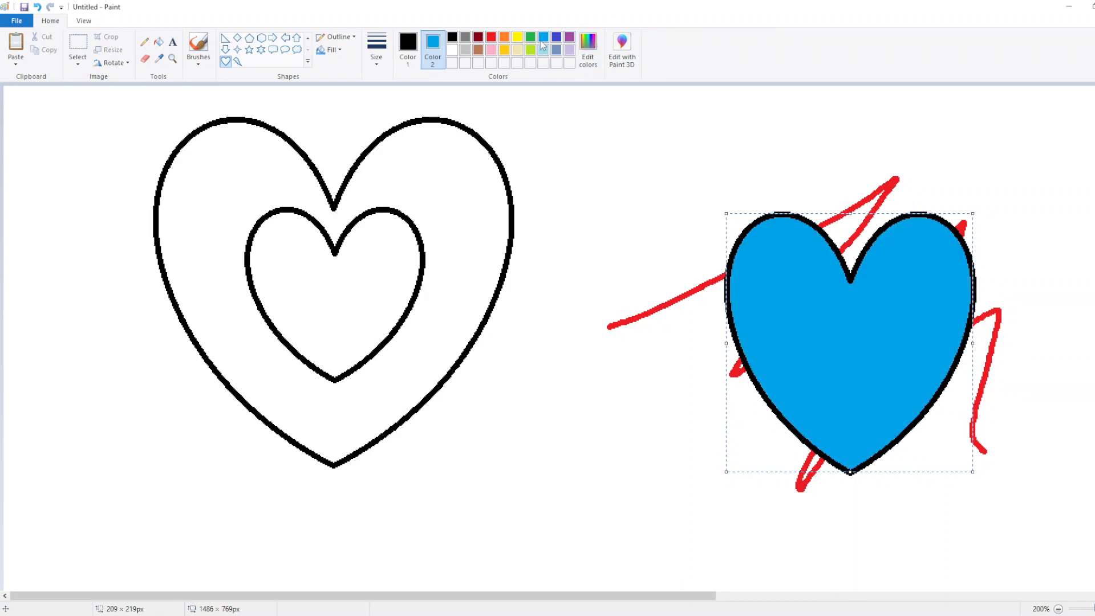
{"action": "left_click", "coordinate": [109, 314]}
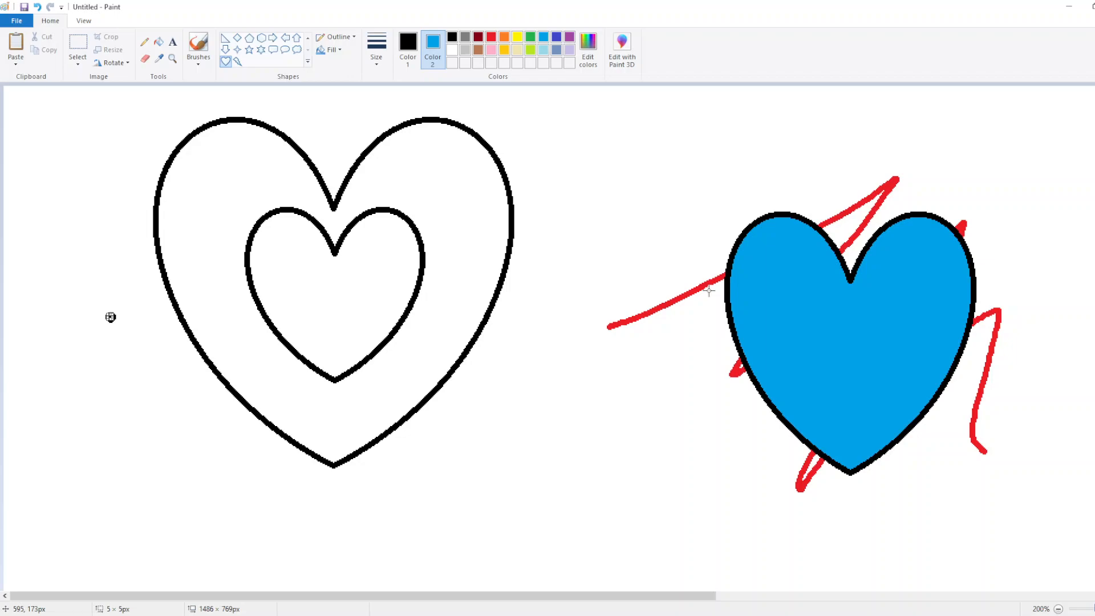
{"action": "key", "text": "ctrl+z"}
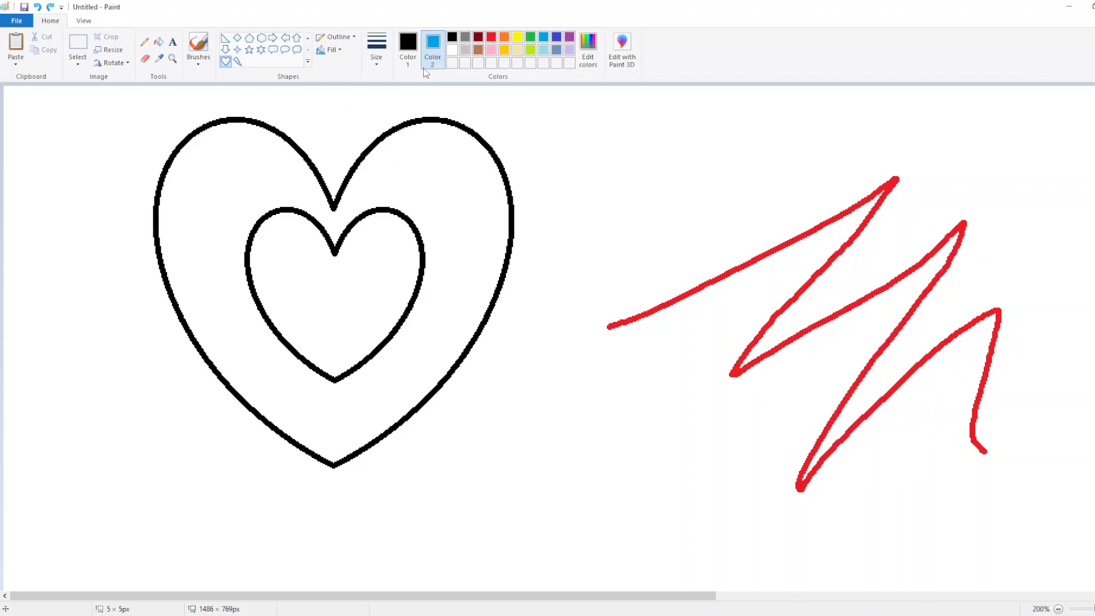
- Draw a black-outlined lightning bolt about 265 by 249 px over the zigzag with a turquoise Marker fill
{"action": "left_click", "coordinate": [237, 61]}
{"action": "left_click_drag", "start_coordinate": [681, 192], "coordinate": [994, 486]}
{"action": "left_click", "coordinate": [331, 49]}
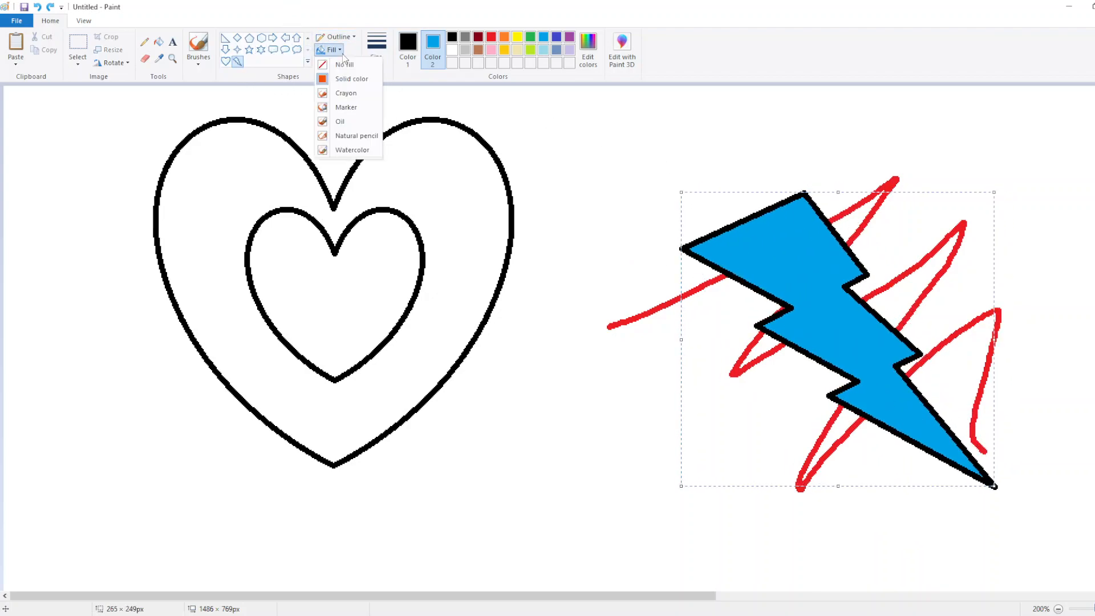
{"action": "left_click", "coordinate": [364, 107]}
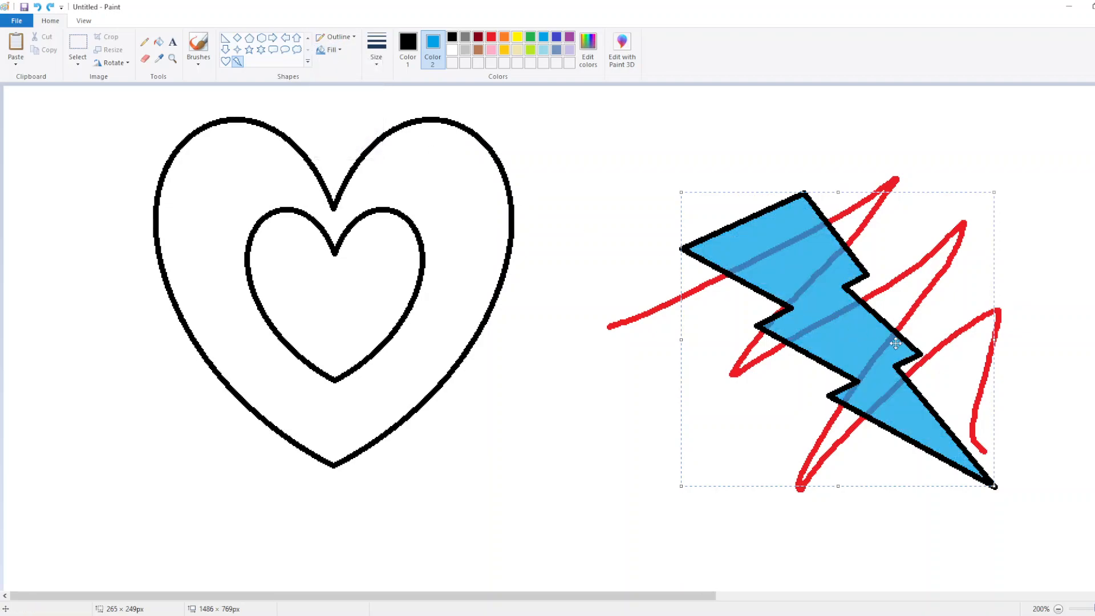
- Move the lightning bolt down and to the left so that it covers the start of the zigzag
{"action": "mouse_move", "coordinate": [887, 343]}
{"action": "left_mouse_down"}
{"action": "mouse_move", "coordinate": [901, 300]}
{"action": "mouse_move", "coordinate": [984, 258]}
{"action": "mouse_move", "coordinate": [1004, 268]}
{"action": "mouse_move", "coordinate": [989, 263]}
{"action": "mouse_move", "coordinate": [958, 305]}
{"action": "mouse_move", "coordinate": [738, 353]}
{"action": "mouse_move", "coordinate": [804, 359]}
{"action": "mouse_move", "coordinate": [753, 397]}
{"action": "mouse_move", "coordinate": [734, 395]}
{"action": "mouse_move", "coordinate": [826, 374]}
{"action": "mouse_move", "coordinate": [817, 382]}
{"action": "left_mouse_up"}
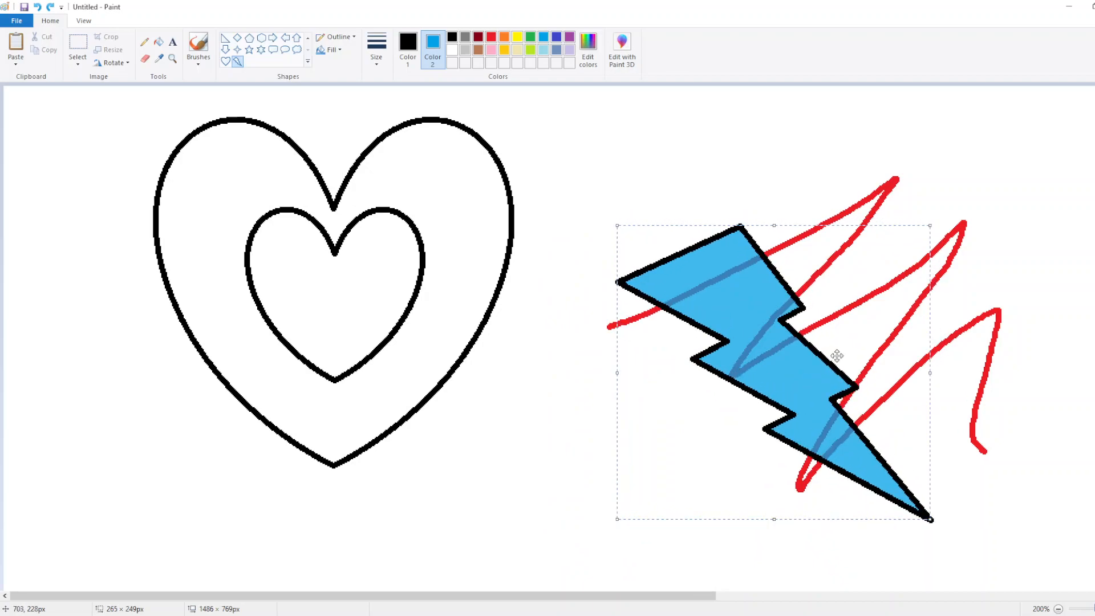
{"action": "left_click_drag", "start_coordinate": [809, 356], "coordinate": [814, 371]}
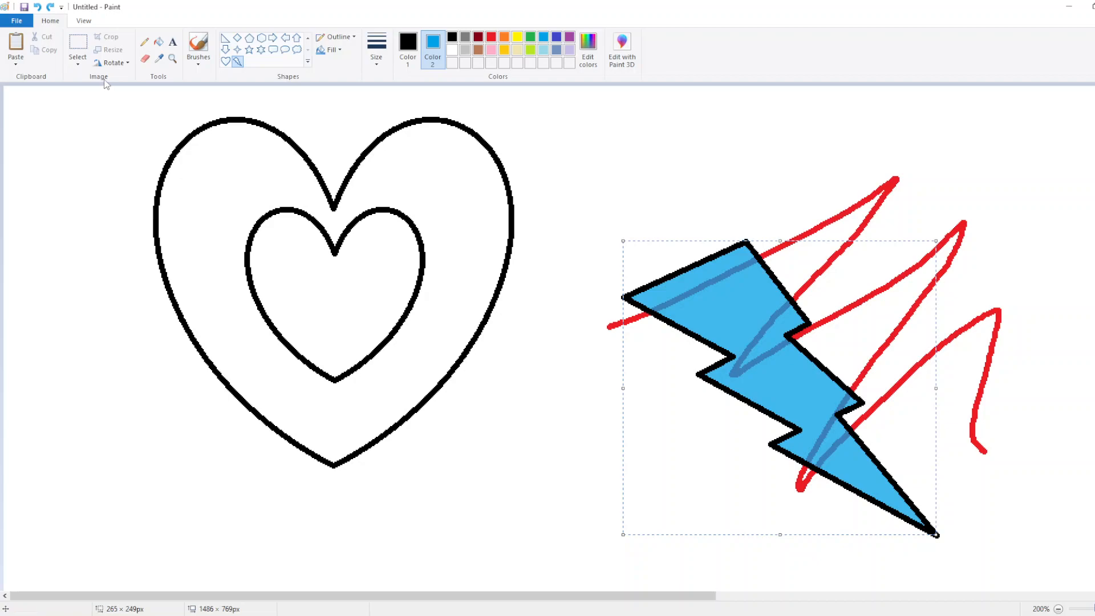
{"action": "left_click_drag", "start_coordinate": [748, 388], "coordinate": [721, 412]}
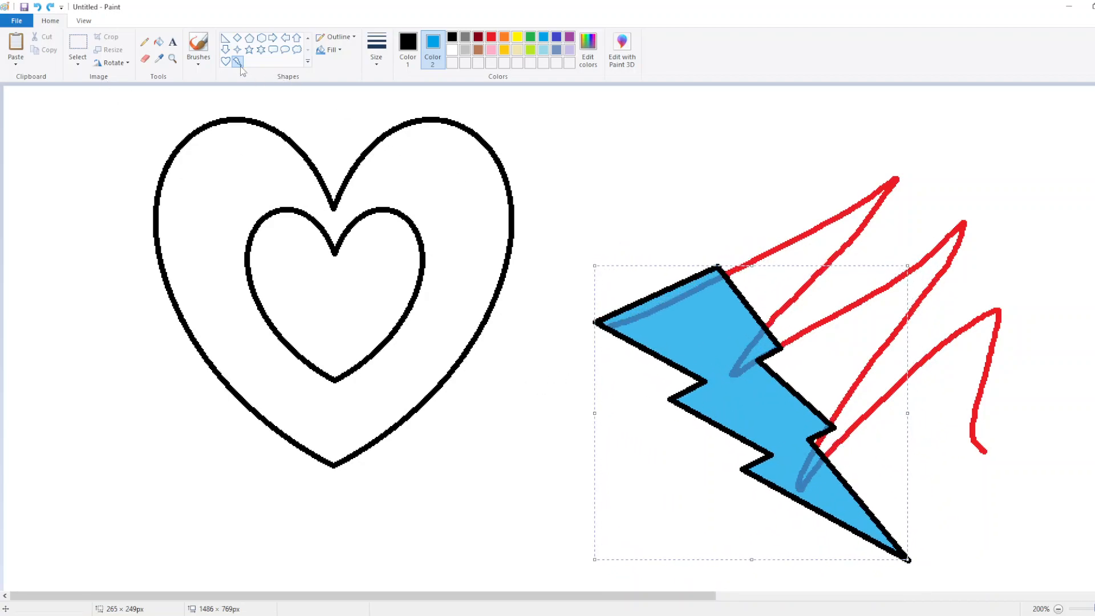
- Paint wide turquoise strokes back and forth across the upper part of the hearts with an enlarged Marker brush
{"action": "left_click", "coordinate": [198, 60]}
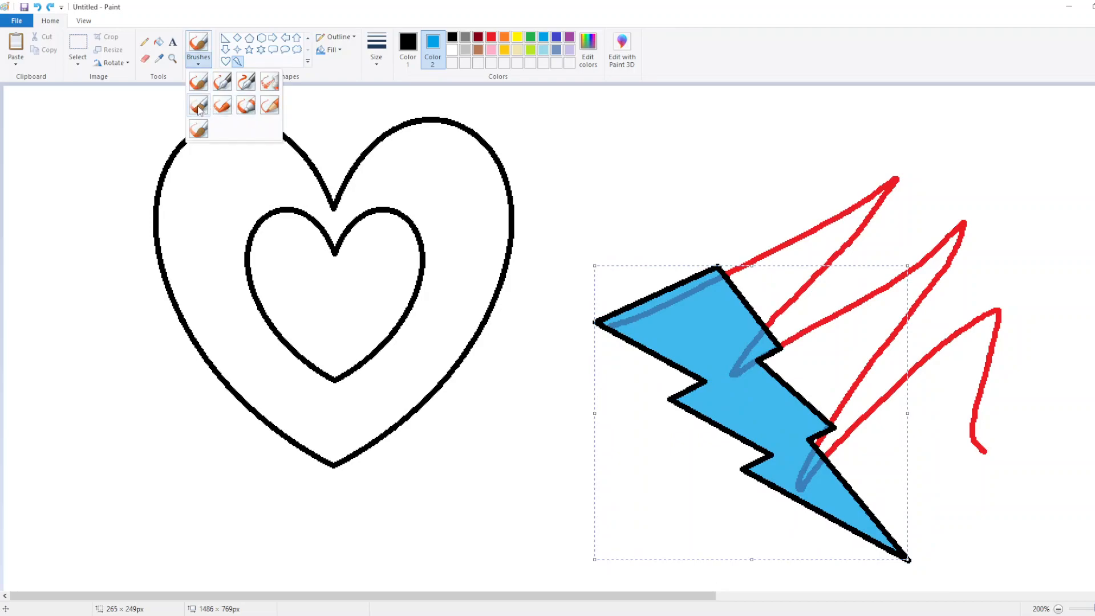
{"action": "left_click", "coordinate": [246, 105]}
{"action": "left_click", "coordinate": [221, 256]}
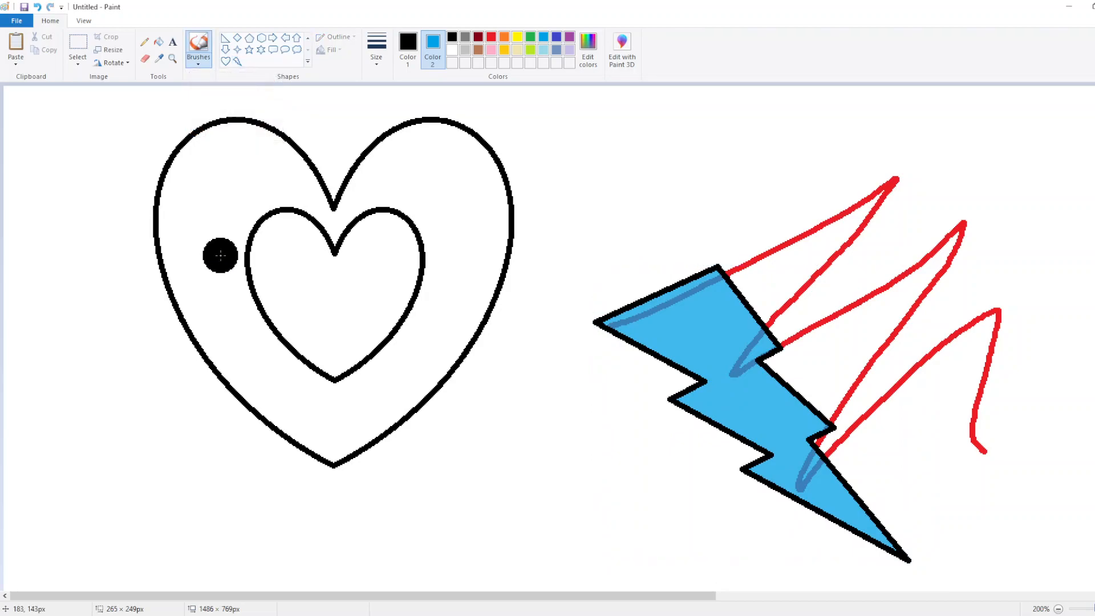
{"action": "key", "text": "ctrl+plus"}
{"action": "key", "text": "ctrl+plus"}
{"action": "key", "text": "ctrl+plus"}
{"action": "key", "text": "ctrl+plus"}
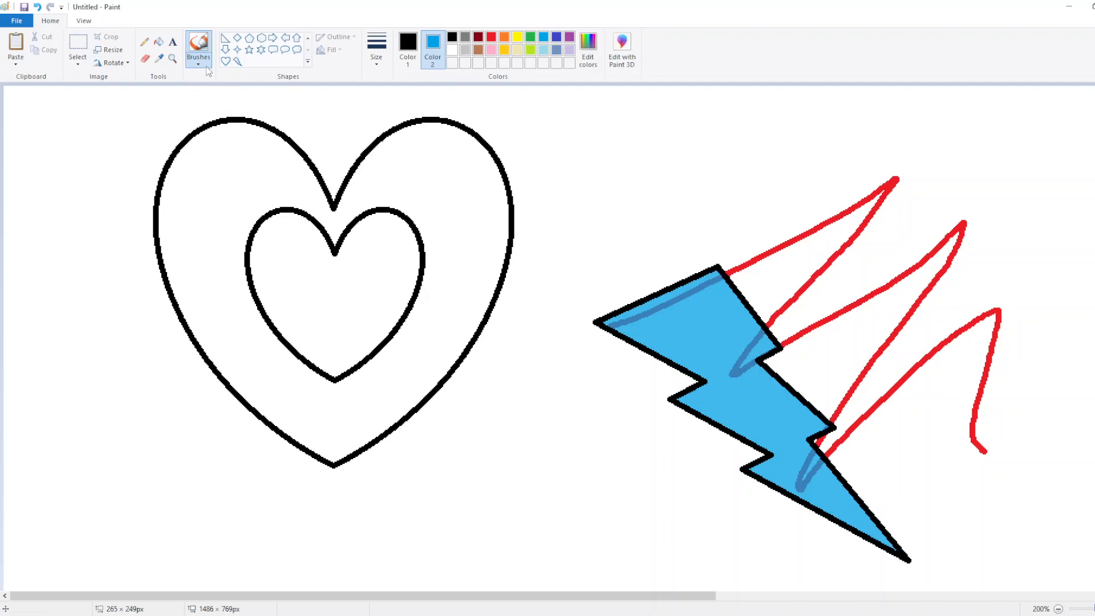
{"action": "mouse_move", "coordinate": [188, 112]}
{"action": "left_mouse_down"}
{"action": "mouse_move", "coordinate": [566, 114]}
{"action": "mouse_move", "coordinate": [611, 149]}
{"action": "mouse_move", "coordinate": [589, 165]}
{"action": "mouse_move", "coordinate": [269, 166]}
{"action": "mouse_move", "coordinate": [238, 204]}
{"action": "mouse_move", "coordinate": [340, 222]}
{"action": "mouse_move", "coordinate": [633, 214]}
{"action": "left_mouse_up"}
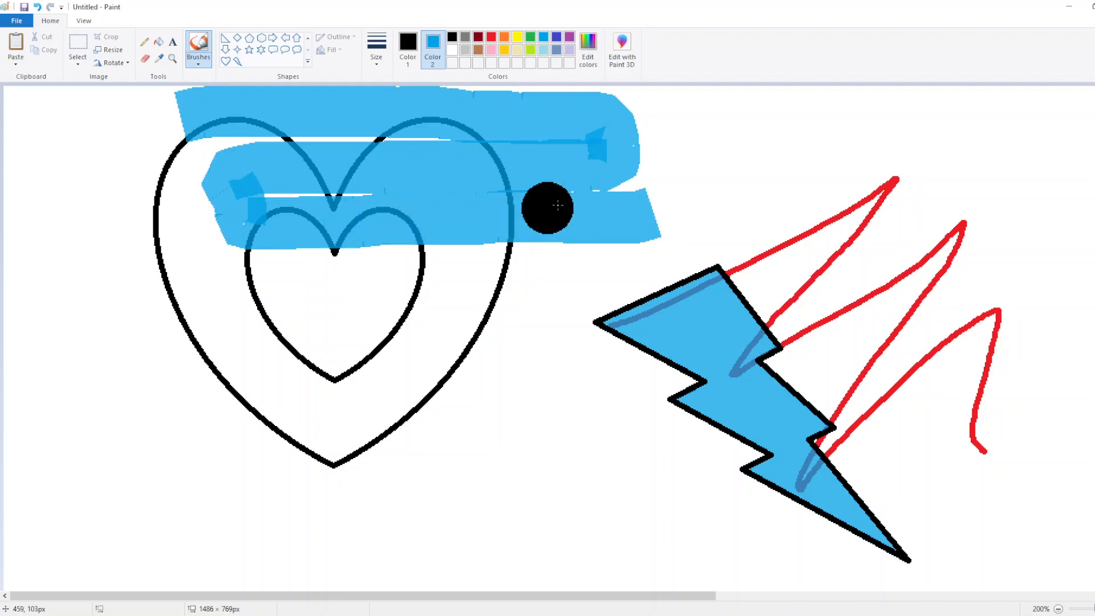
- Draw short red Pencil marks near the hearts, and undo them together with the wide marker strokes
{"action": "left_click", "coordinate": [144, 41]}
{"action": "left_click", "coordinate": [408, 49]}
{"action": "left_click", "coordinate": [491, 37]}
{"action": "mouse_move", "coordinate": [536, 184]}
{"action": "left_mouse_down"}
{"action": "mouse_move", "coordinate": [467, 178]}
{"action": "mouse_move", "coordinate": [539, 211]}
{"action": "mouse_move", "coordinate": [525, 178]}
{"action": "left_mouse_up"}
{"action": "mouse_move", "coordinate": [593, 123]}
{"action": "left_mouse_down"}
{"action": "mouse_move", "coordinate": [630, 157]}
{"action": "mouse_move", "coordinate": [573, 118]}
{"action": "left_mouse_up"}
{"action": "key", "text": "ctrl+z"}
{"action": "key", "text": "ctrl+z"}
{"action": "key", "text": "ctrl+z"}
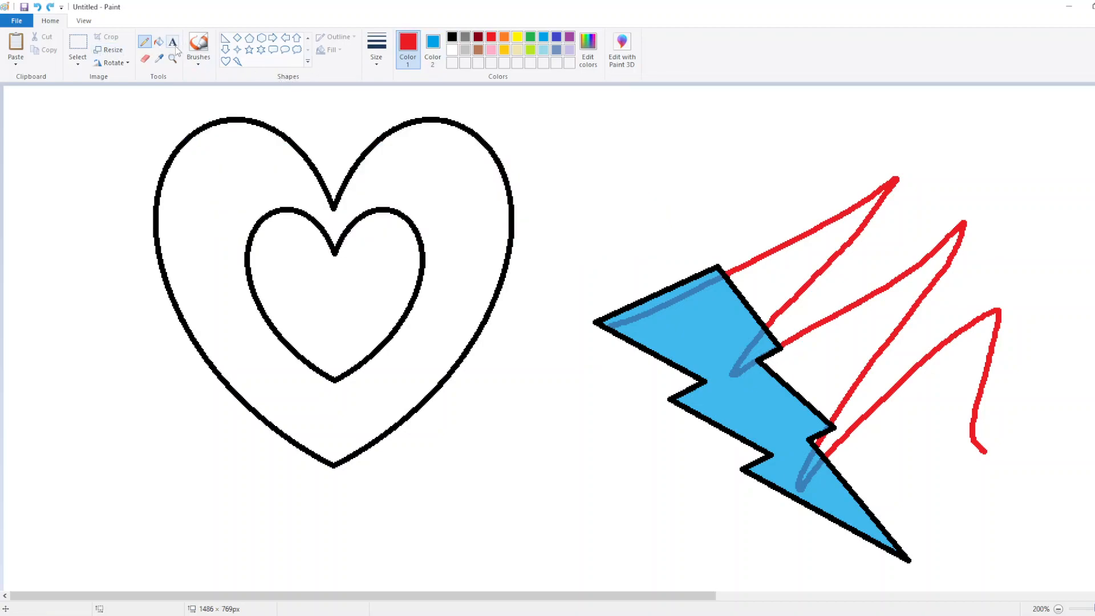
- Draw a large black-outlined ellipse with a turquoise marker fill and position it around both hearts
{"action": "left_click", "coordinate": [249, 38]}
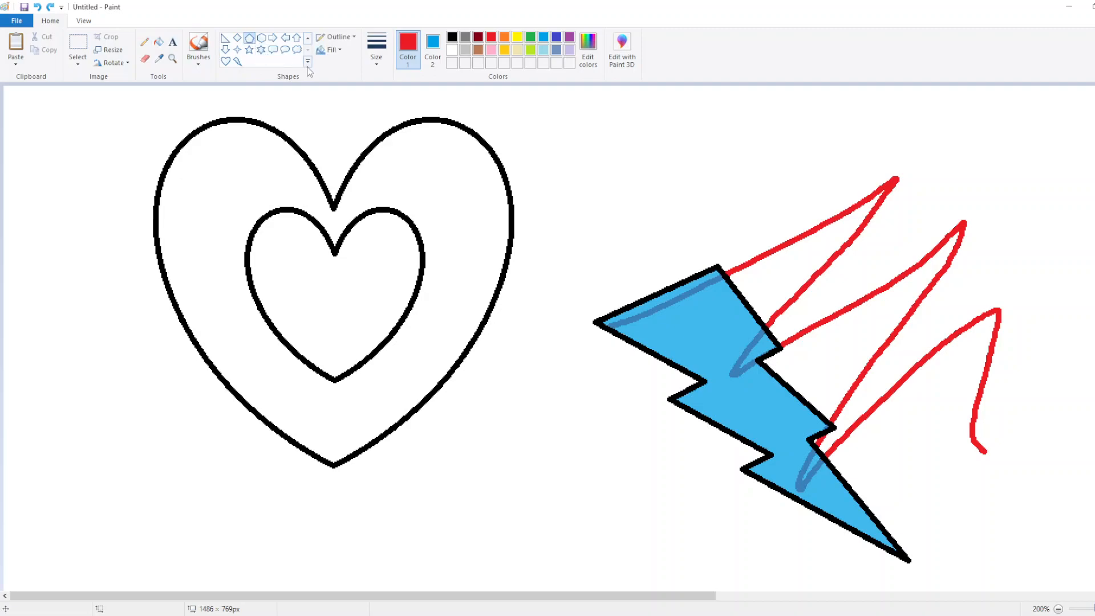
{"action": "left_click", "coordinate": [308, 39]}
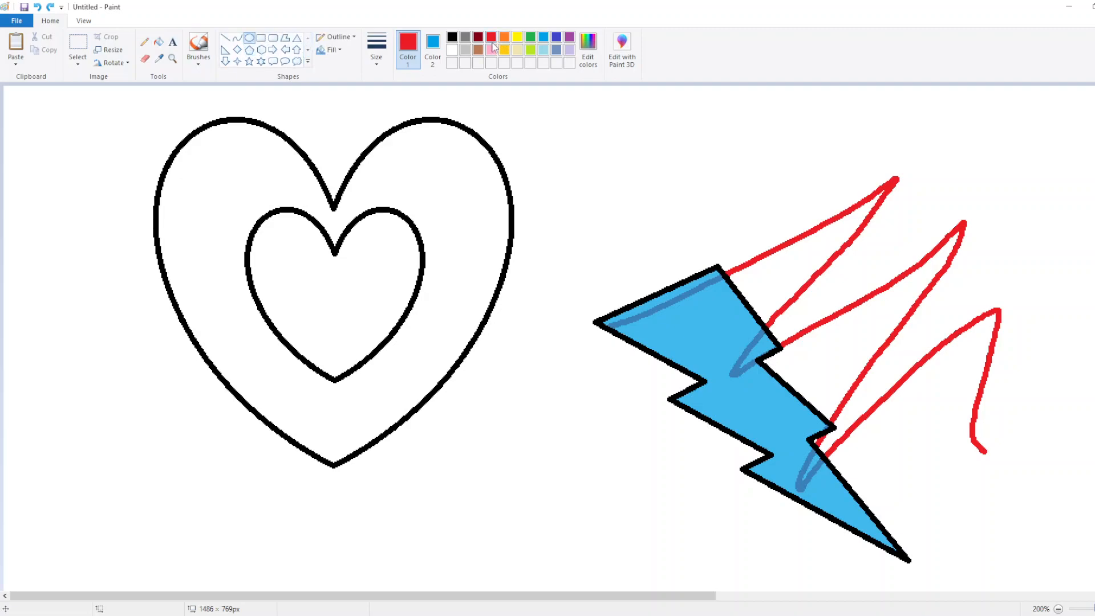
{"action": "left_click", "coordinate": [452, 37]}
{"action": "left_click_drag", "start_coordinate": [130, 98], "coordinate": [668, 590]}
{"action": "left_click_drag", "start_coordinate": [547, 427], "coordinate": [490, 369]}
{"action": "left_click", "coordinate": [746, 204]}
- Recolour the joined outline of the ellipse and lightning bolt turquoise and finally white with the Fill tool
{"action": "left_click", "coordinate": [158, 42]}
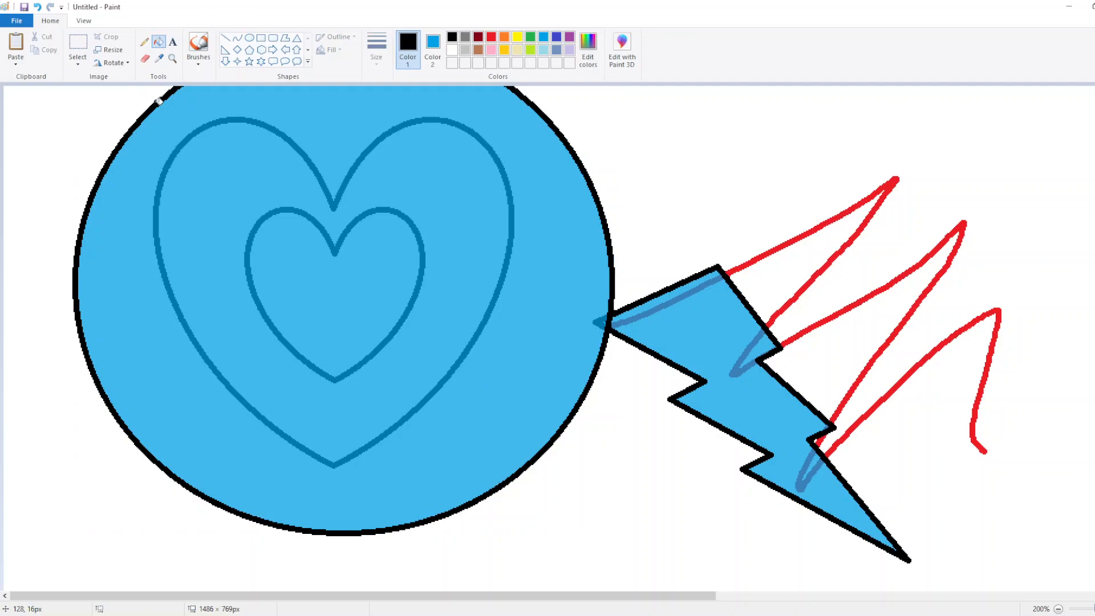
{"action": "left_click", "coordinate": [159, 101]}
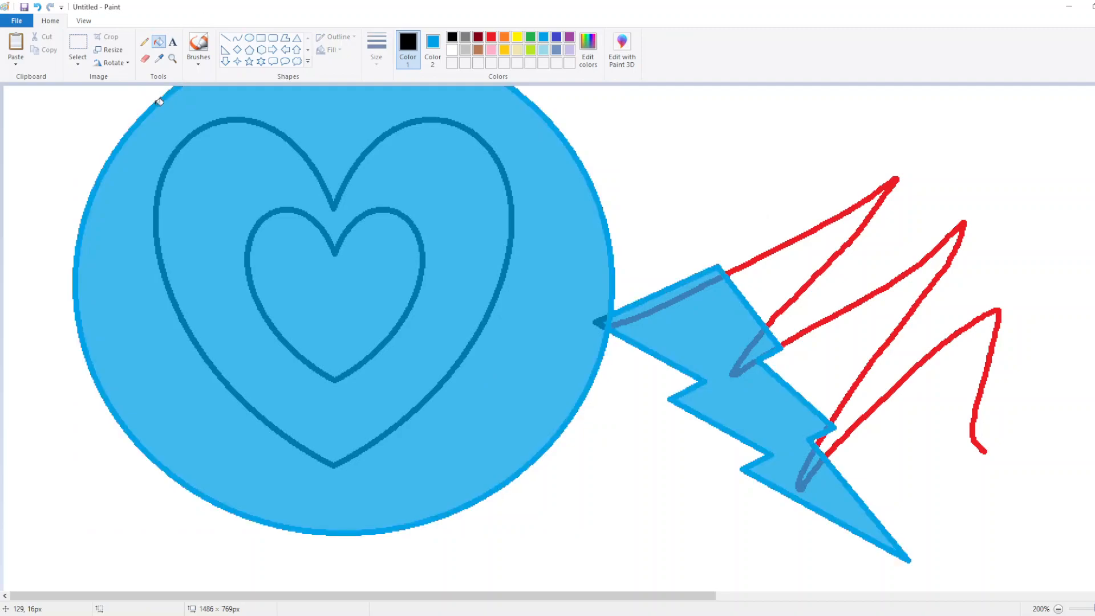
{"action": "left_click", "coordinate": [432, 45]}
{"action": "left_click", "coordinate": [452, 49]}
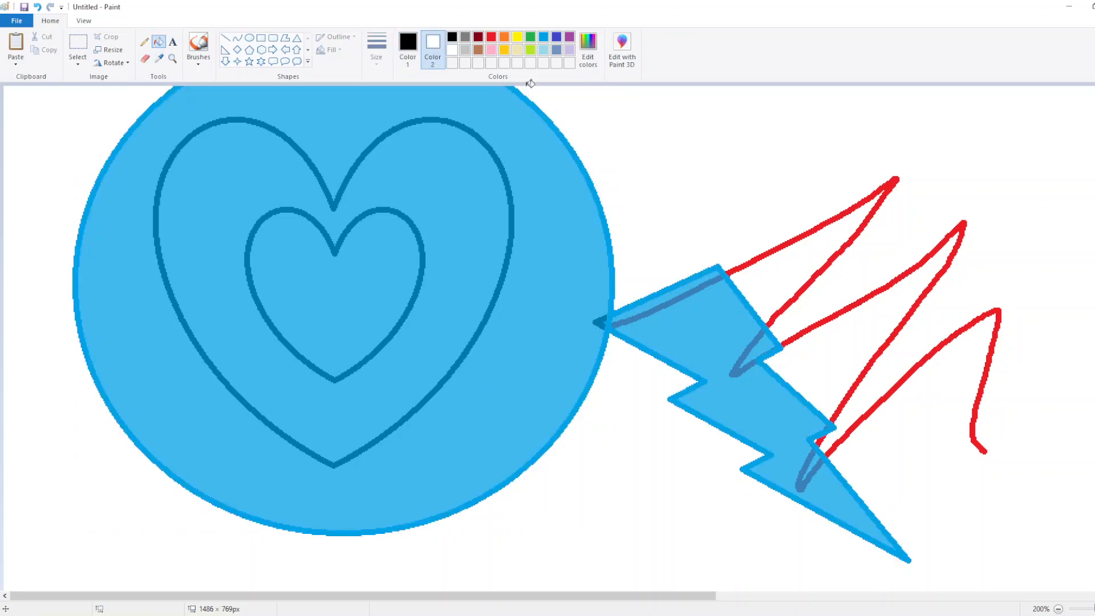
{"action": "right_click", "coordinate": [530, 93]}
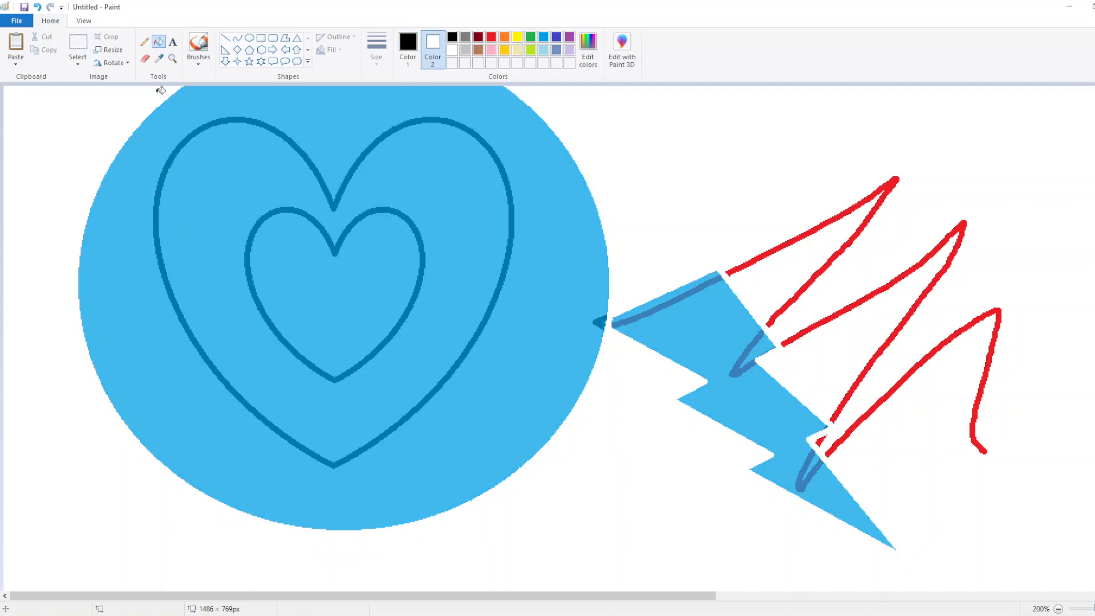
- Fill the blue ellipse area outside the large heart with white, and recolour both heart outlines black
{"action": "right_click", "coordinate": [550, 153]}
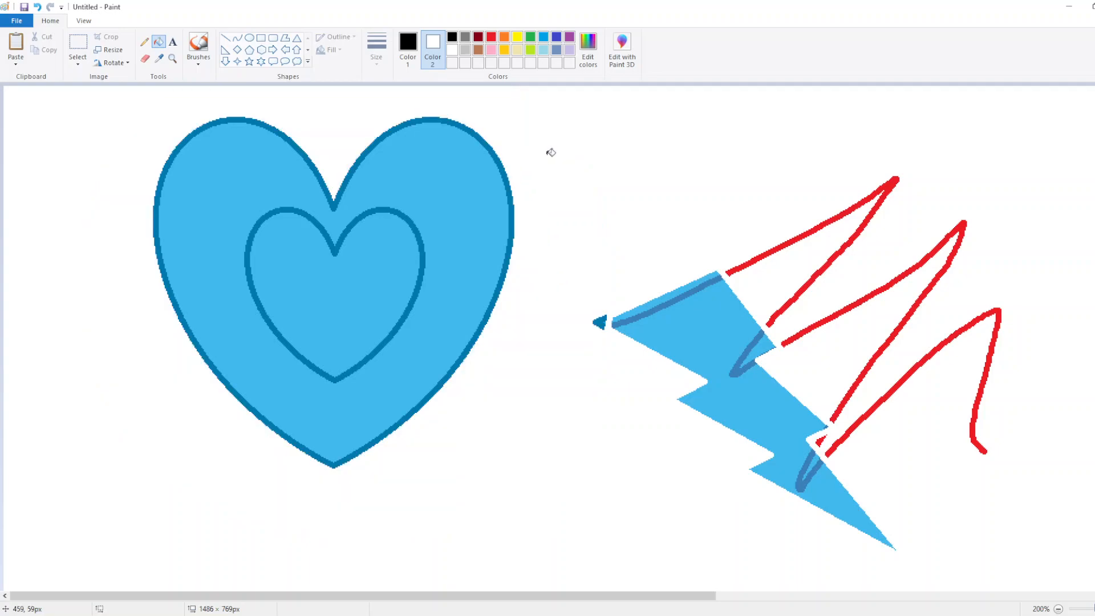
{"action": "left_click", "coordinate": [471, 126]}
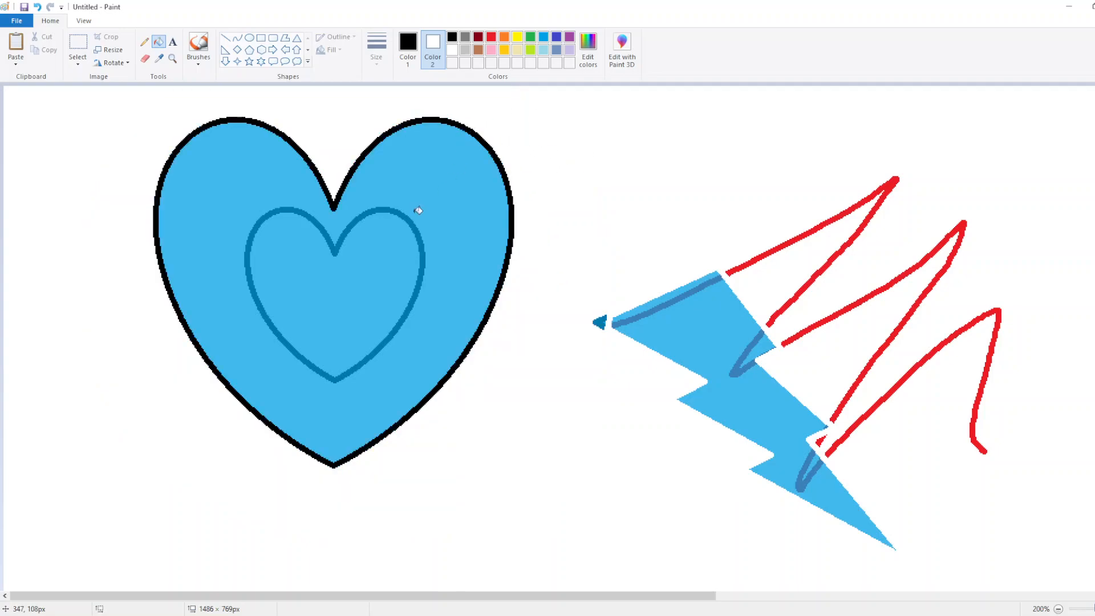
{"action": "left_click", "coordinate": [414, 215]}
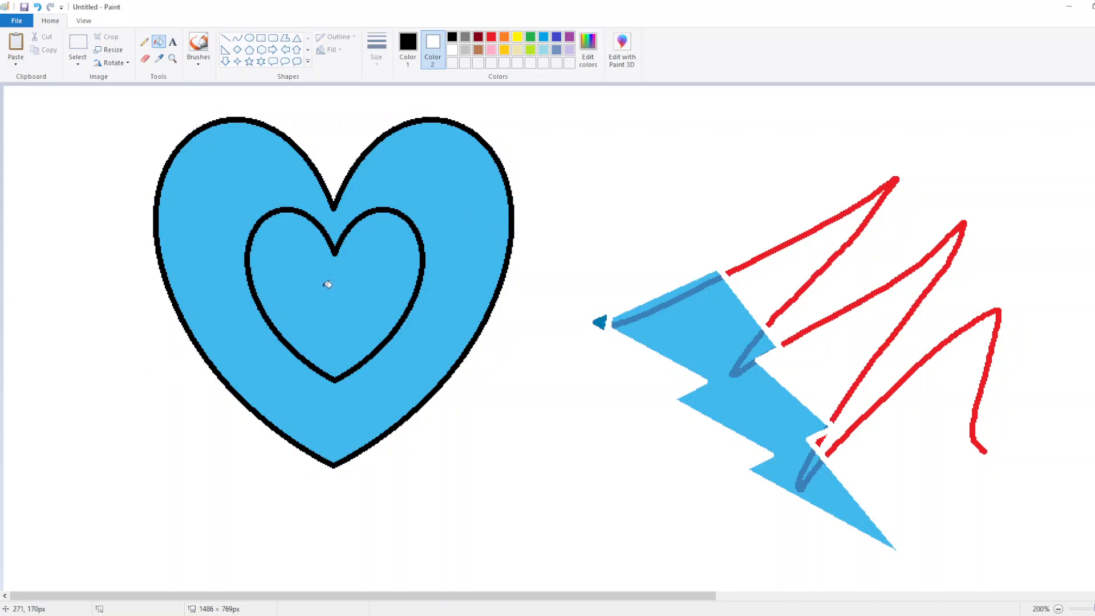
- Draw a black Pencil squiggle inside the inner heart and recolour it dark red with the Fill tool
{"action": "left_click", "coordinate": [144, 42]}
{"action": "mouse_move", "coordinate": [299, 310]}
{"action": "left_mouse_down"}
{"action": "mouse_move", "coordinate": [322, 288]}
{"action": "mouse_move", "coordinate": [383, 285]}
{"action": "left_mouse_up"}
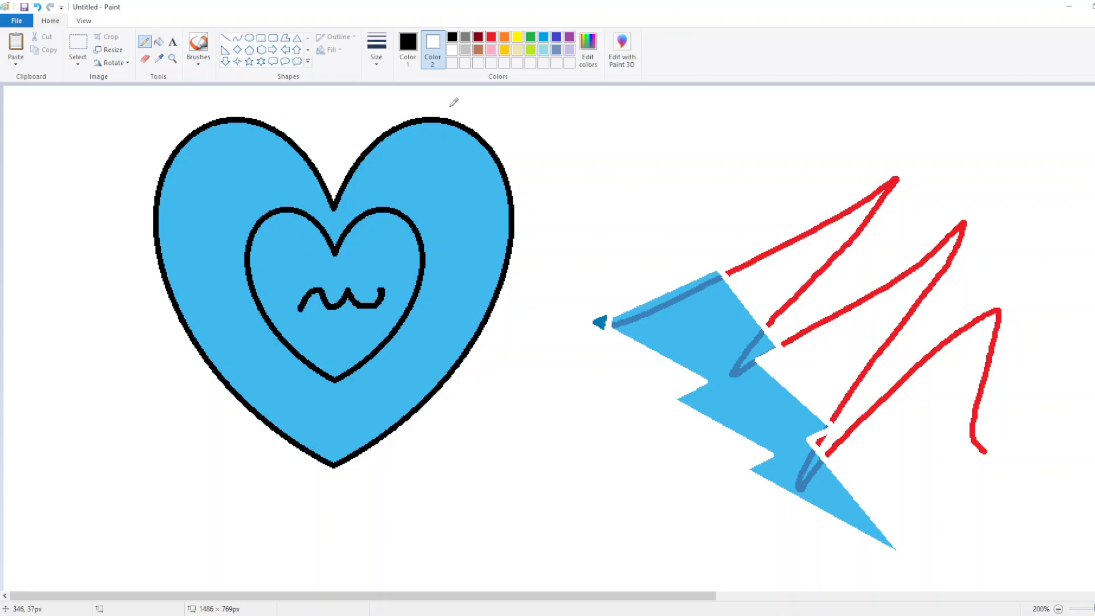
{"action": "left_click", "coordinate": [158, 41]}
{"action": "left_click", "coordinate": [477, 37]}
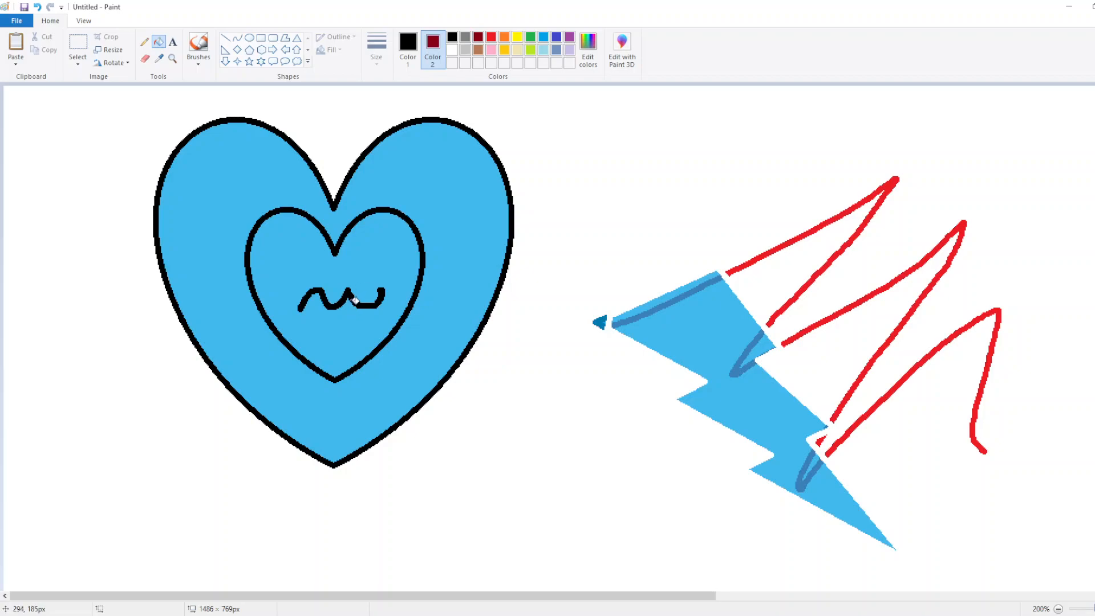
{"action": "right_click", "coordinate": [364, 301]}
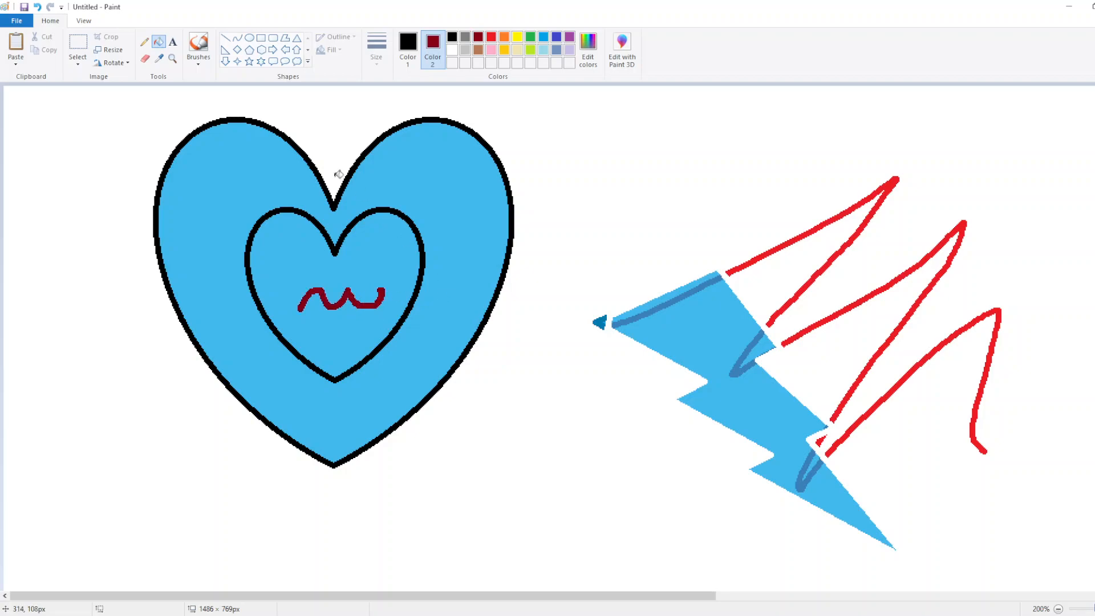
- Draw a black-outlined ellipse about 311 by 319 px with a dark red marker fill and move it over the hearts
{"action": "left_click", "coordinate": [250, 37]}
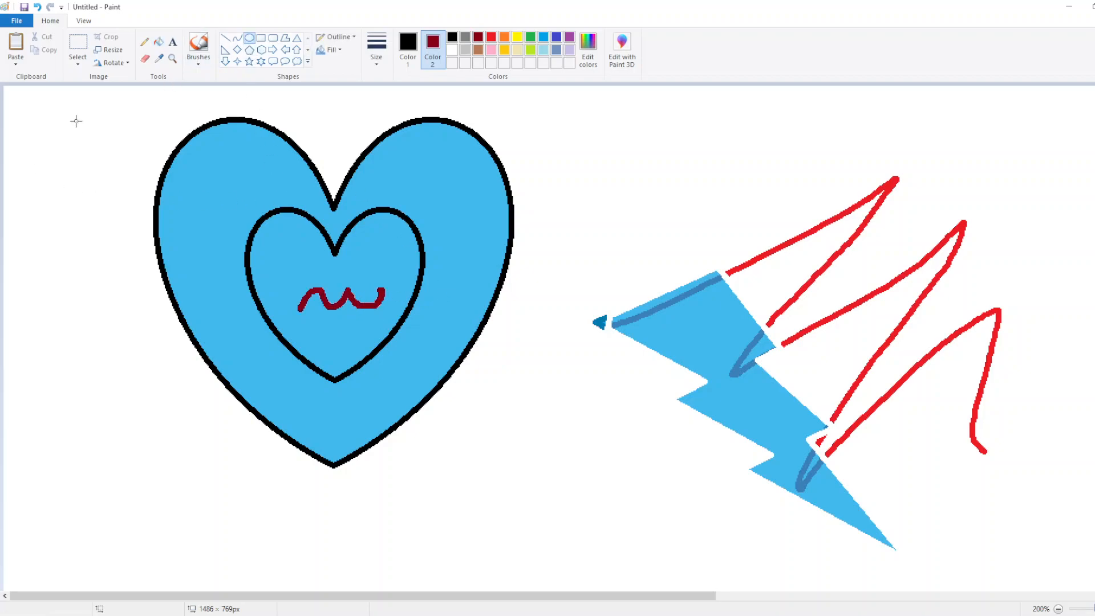
{"action": "left_click_drag", "start_coordinate": [75, 122], "coordinate": [440, 496]}
{"action": "left_click_drag", "start_coordinate": [278, 316], "coordinate": [371, 296]}
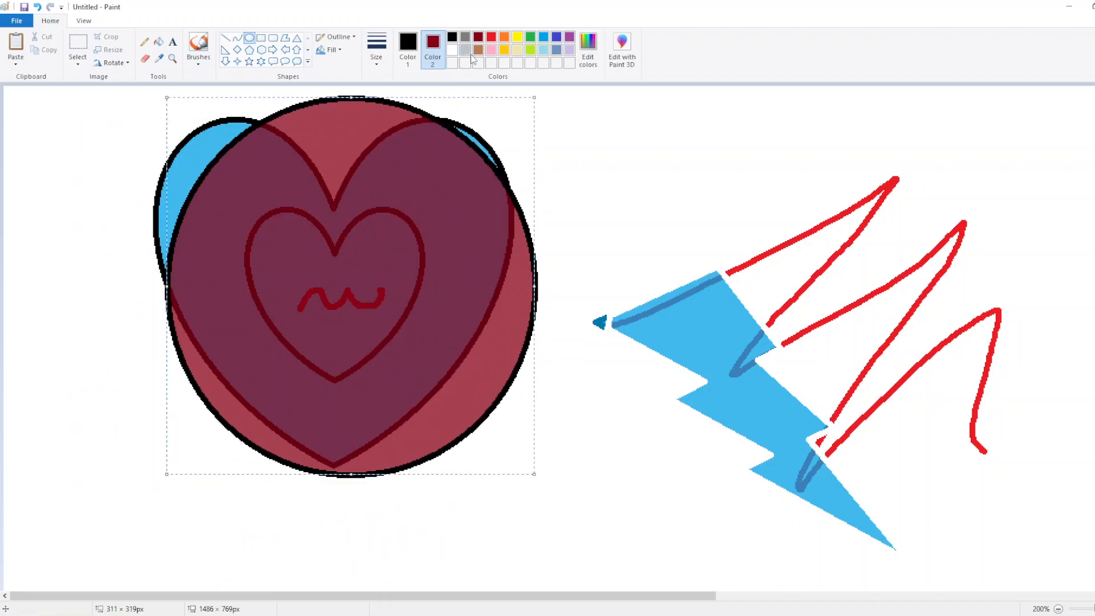
- Change the ellipse's fill to gold, then move and enlarge it to about 410 px wide so it surrounds the large heart
{"action": "left_click", "coordinate": [507, 50]}
{"action": "left_click_drag", "start_coordinate": [383, 249], "coordinate": [308, 224]}
{"action": "left_click_drag", "start_coordinate": [463, 449], "coordinate": [582, 502]}
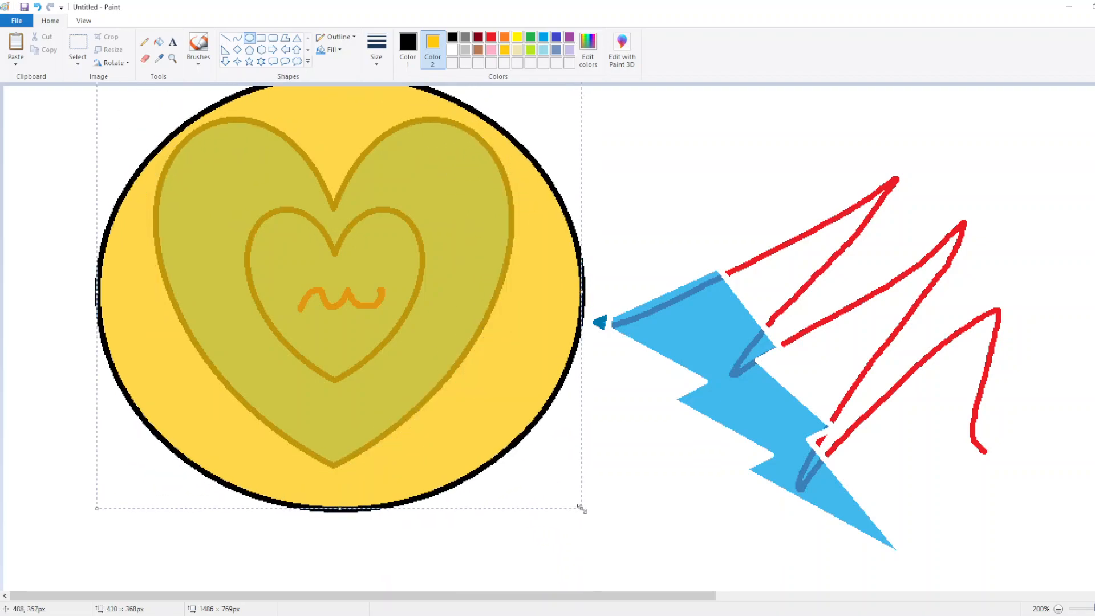
{"action": "left_click", "coordinate": [650, 159]}
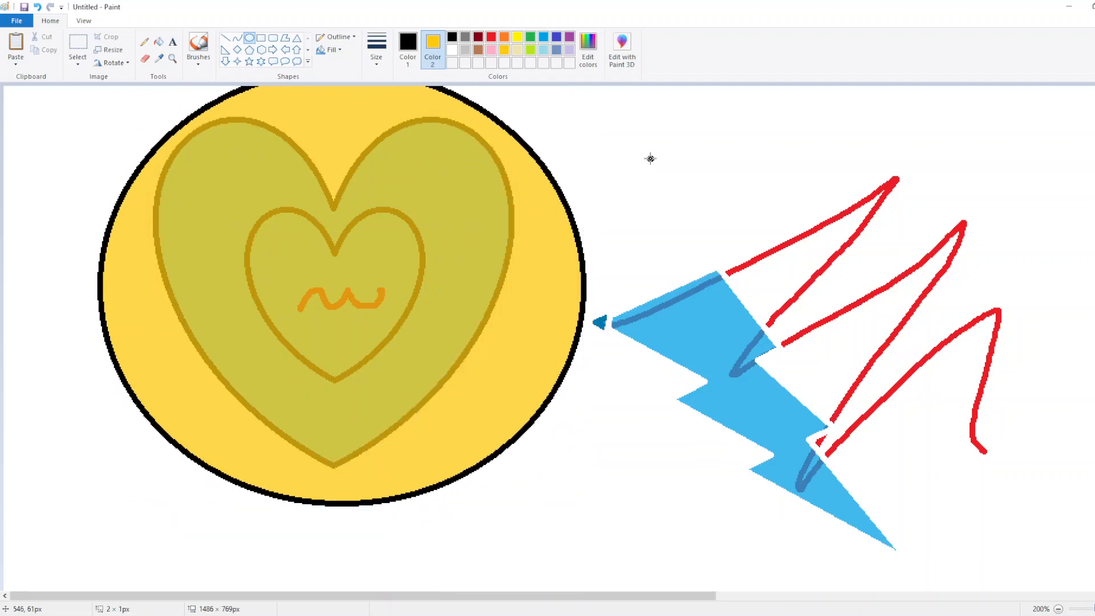
- Fill the gold ellipse and its black outline with white, and recolour both heart outlines black
{"action": "left_click", "coordinate": [158, 42]}
{"action": "right_click", "coordinate": [289, 122]}
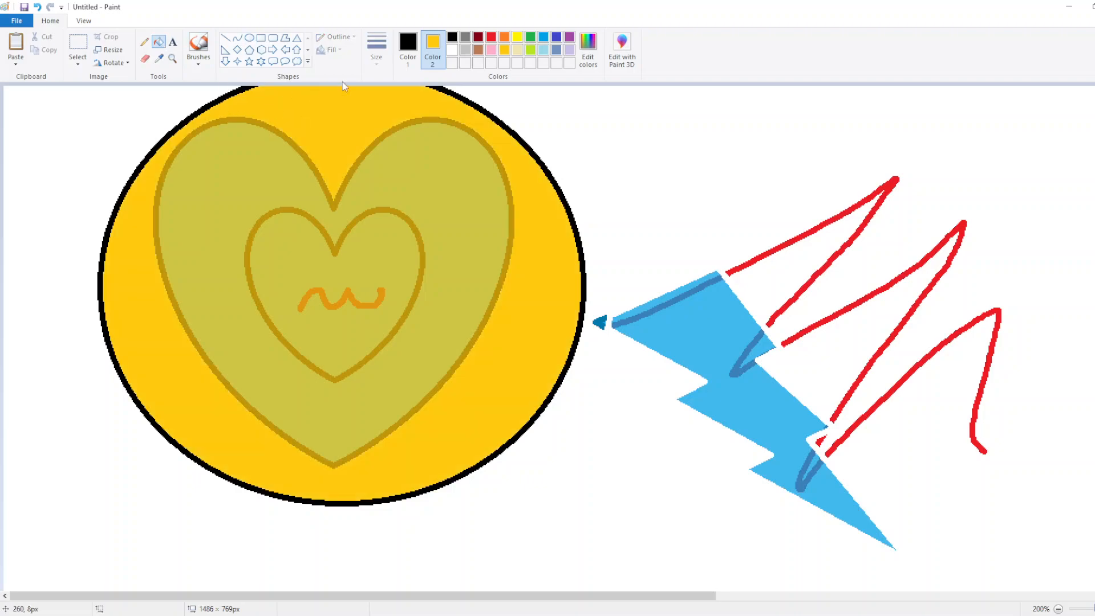
{"action": "left_click", "coordinate": [452, 52]}
{"action": "right_click", "coordinate": [257, 108]}
{"action": "right_click", "coordinate": [240, 97]}
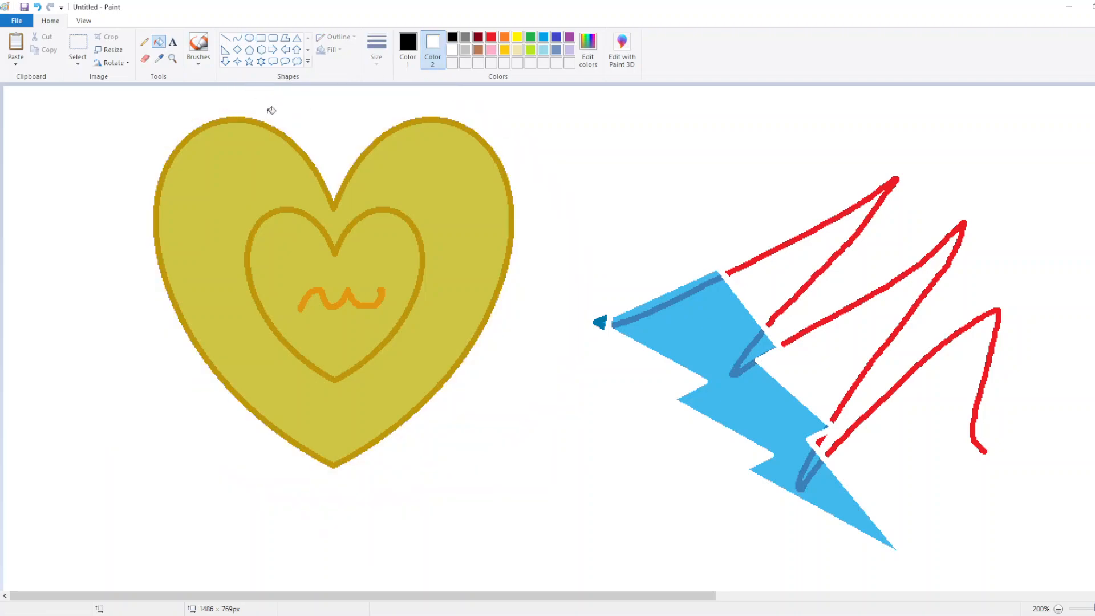
{"action": "left_click", "coordinate": [284, 130]}
{"action": "left_click", "coordinate": [318, 218]}
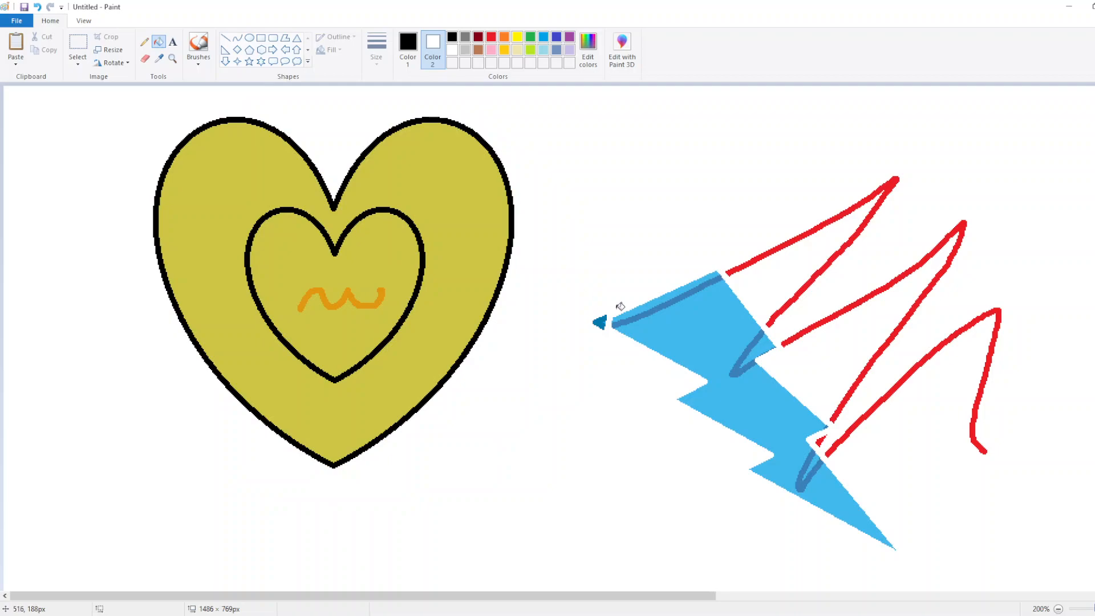
- Fill both hearts with the light blue sampled from the lightning bolt, then undo the fill of the inner heart
{"action": "left_click", "coordinate": [159, 57]}
{"action": "left_click", "coordinate": [696, 332]}
{"action": "left_click", "coordinate": [454, 262]}
{"action": "left_click", "coordinate": [401, 254]}
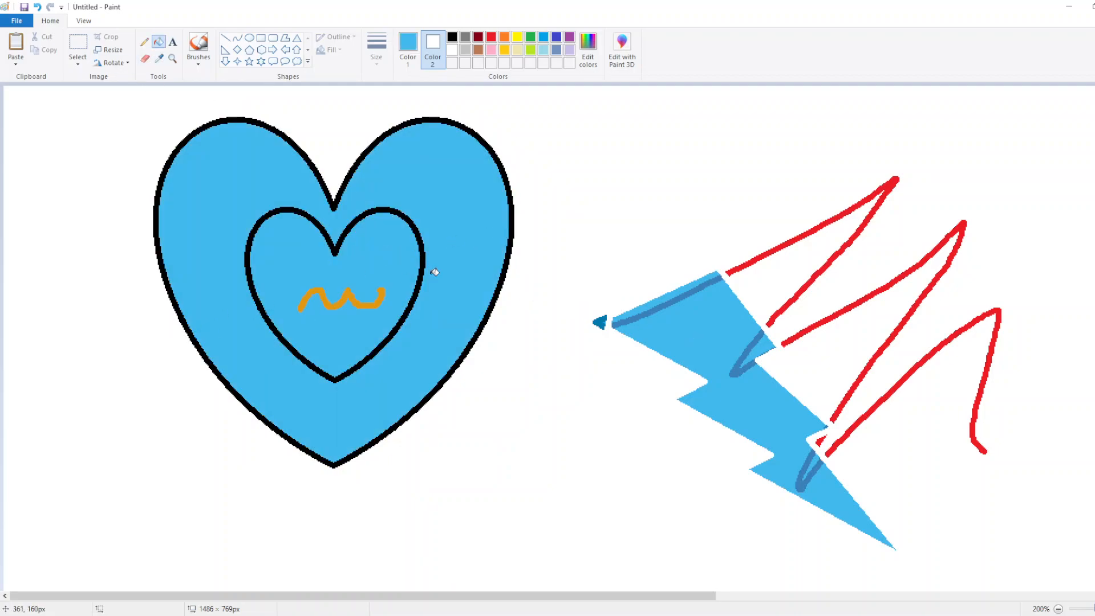
{"action": "key", "text": "ctrl+z"}
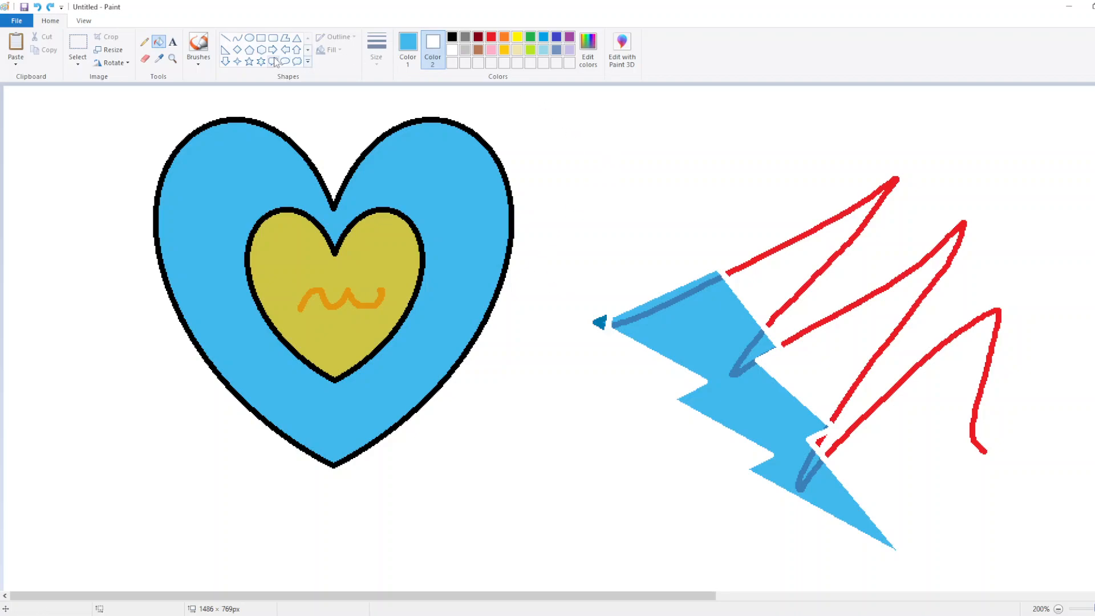
- Draw a solid white rectangle about 60 by 386 px over the large heart's left edge, then move it clear of the heart
{"action": "left_click", "coordinate": [261, 41]}
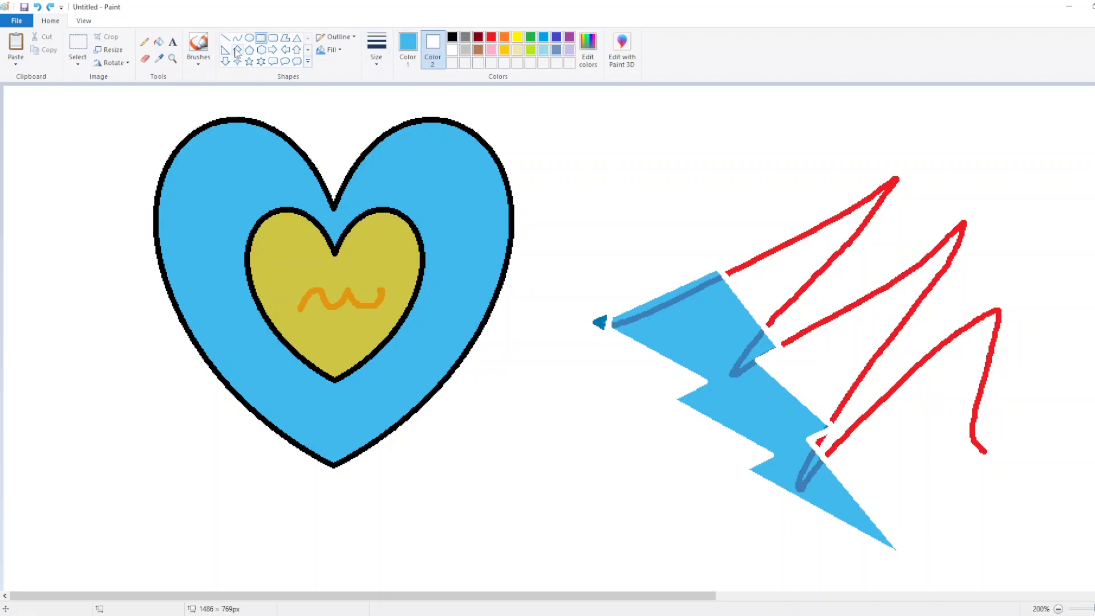
{"action": "left_click", "coordinate": [452, 36]}
{"action": "left_click", "coordinate": [452, 50]}
{"action": "left_click", "coordinate": [407, 49]}
{"action": "left_click", "coordinate": [452, 50]}
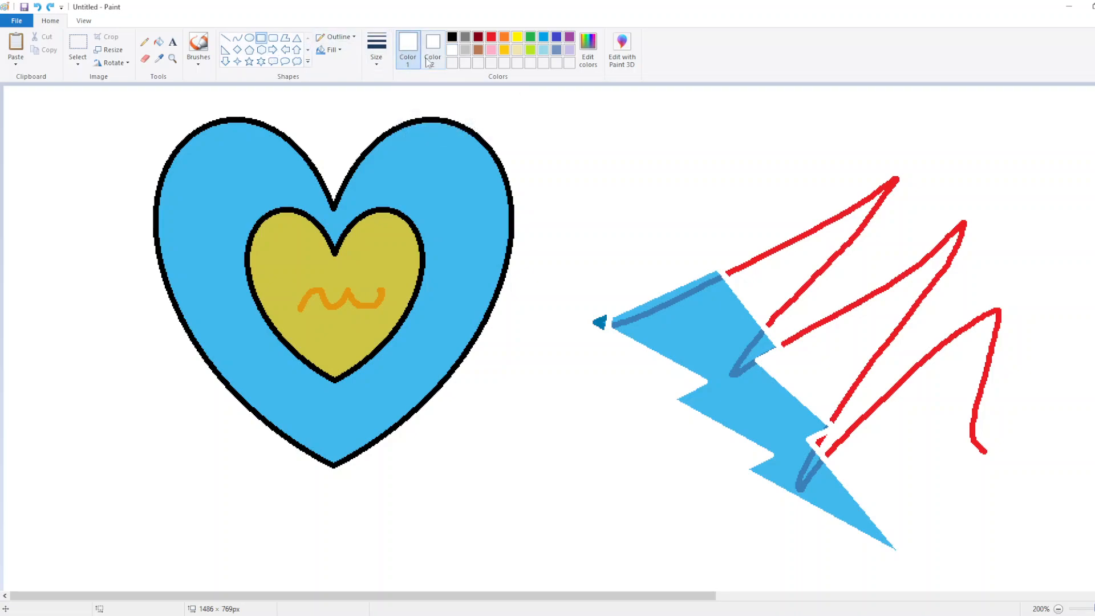
{"action": "left_click", "coordinate": [331, 50]}
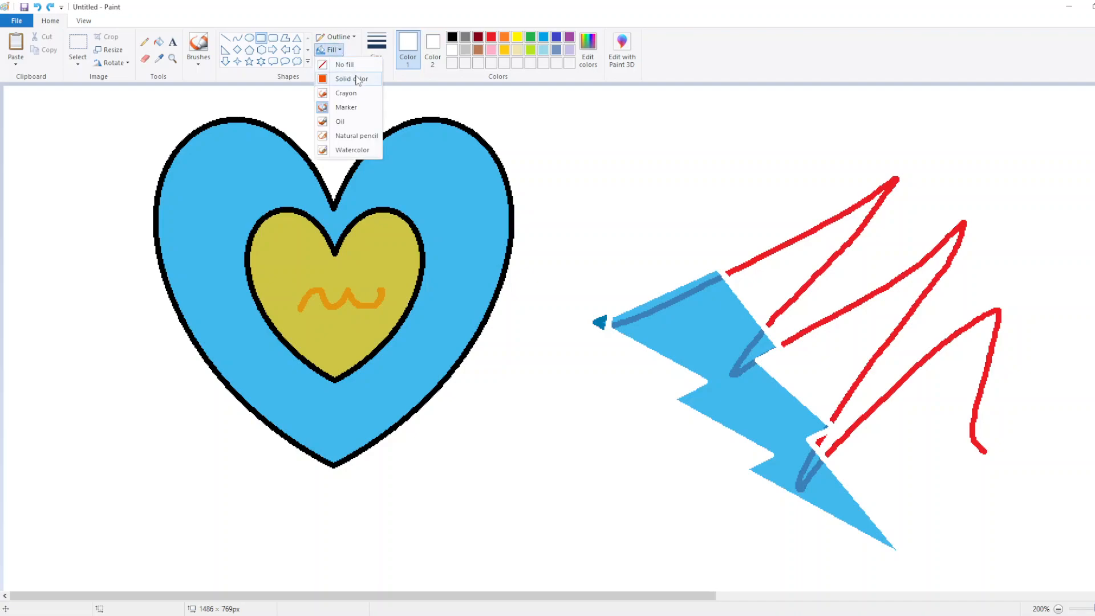
{"action": "left_click", "coordinate": [352, 79]}
{"action": "left_click_drag", "start_coordinate": [141, 120], "coordinate": [209, 557]}
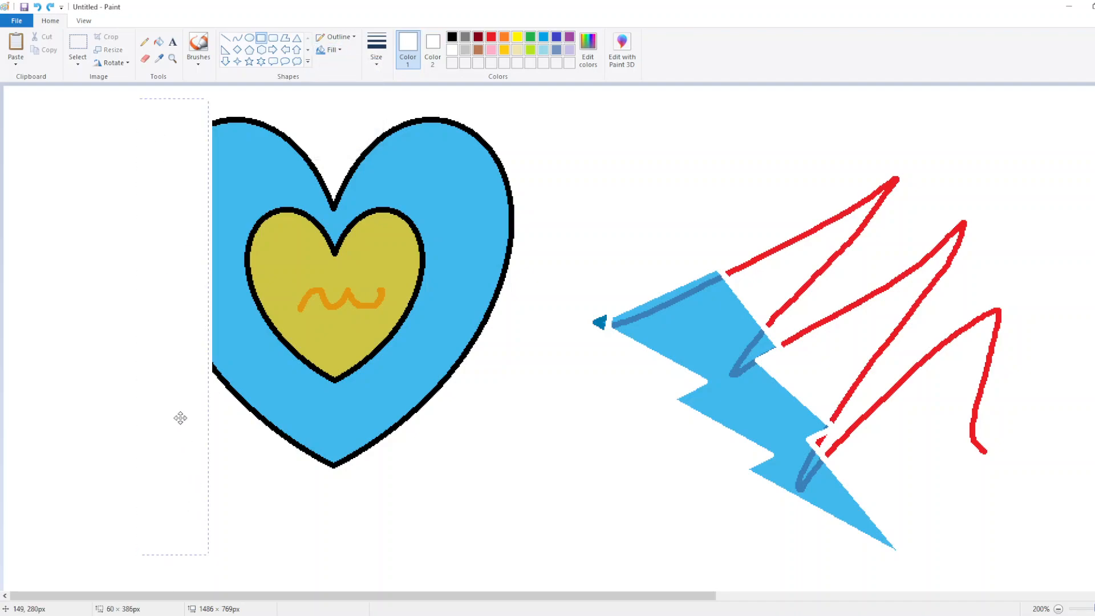
{"action": "left_click_drag", "start_coordinate": [210, 322], "coordinate": [29, 322]}
- Draw a solid white ellipse about 122 by 164 px, move it over the large heart's lower tip and remove its outline
{"action": "left_click", "coordinate": [249, 38]}
{"action": "mouse_move", "coordinate": [110, 286]}
{"action": "left_mouse_down"}
{"action": "mouse_move", "coordinate": [222, 476]}
{"action": "mouse_move", "coordinate": [249, 472]}
{"action": "left_mouse_up"}
{"action": "mouse_move", "coordinate": [197, 362]}
{"action": "left_mouse_down"}
{"action": "mouse_move", "coordinate": [349, 301]}
{"action": "mouse_move", "coordinate": [334, 314]}
{"action": "mouse_move", "coordinate": [351, 473]}
{"action": "mouse_move", "coordinate": [350, 462]}
{"action": "left_mouse_up"}
{"action": "left_click", "coordinate": [349, 36]}
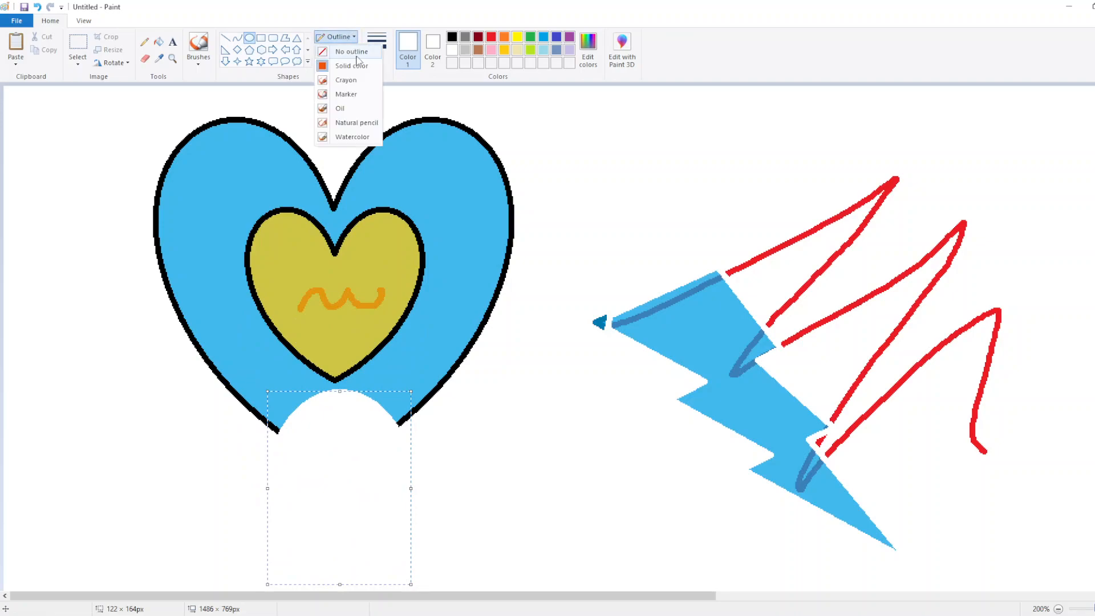
{"action": "left_click", "coordinate": [361, 52]}
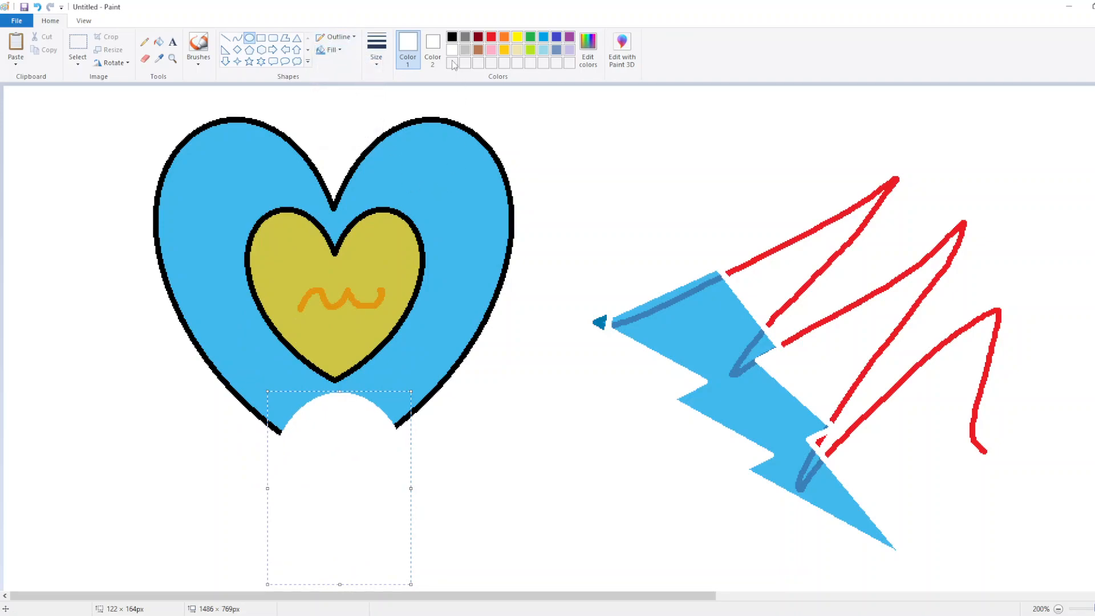
- Cover the large heart's right and left sides with outline-free white ellipses, undoing the last two changes
{"action": "left_click", "coordinate": [452, 37]}
{"action": "left_click_drag", "start_coordinate": [329, 407], "coordinate": [530, 120]}
{"action": "left_click_drag", "start_coordinate": [505, 263], "coordinate": [503, 397]}
{"action": "left_click_drag", "start_coordinate": [513, 281], "coordinate": [506, 289]}
{"action": "left_click_drag", "start_coordinate": [73, 109], "coordinate": [370, 423]}
{"action": "key", "text": "ctrl+z"}
{"action": "key", "text": "ctrl+z"}
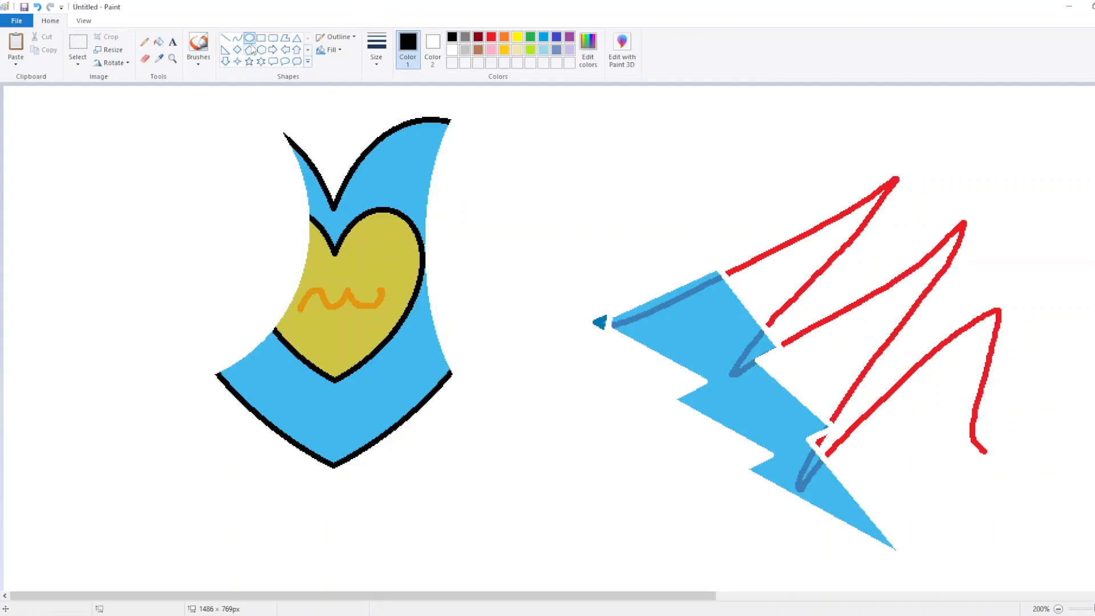
- Draw an ellipse about 83 by 77 px in the empty area below the heart and give it a solid black outline
{"action": "scroll", "coordinate": [453, 173], "scroll_direction": "down", "scroll_amount": 5}
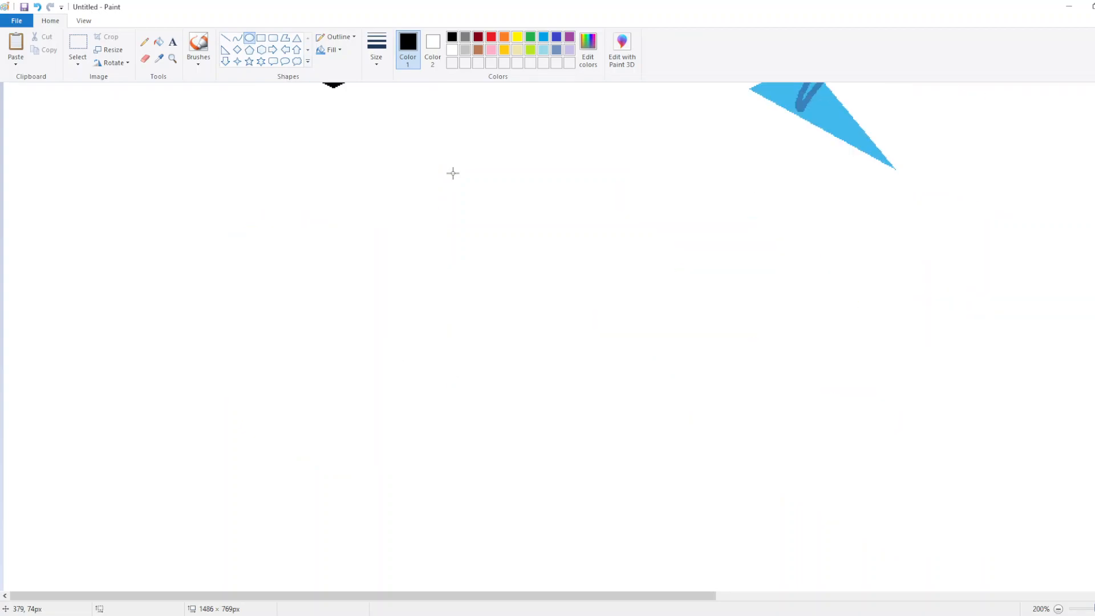
{"action": "left_click_drag", "start_coordinate": [151, 207], "coordinate": [248, 296]}
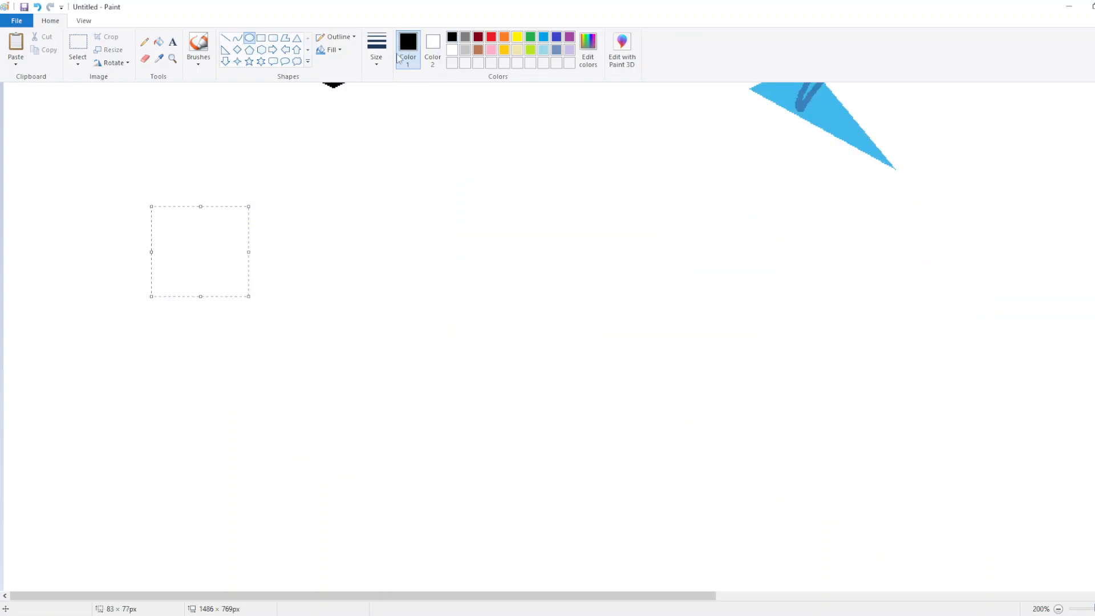
{"action": "left_click", "coordinate": [341, 38]}
{"action": "left_click", "coordinate": [363, 42]}
{"action": "left_click", "coordinate": [336, 38]}
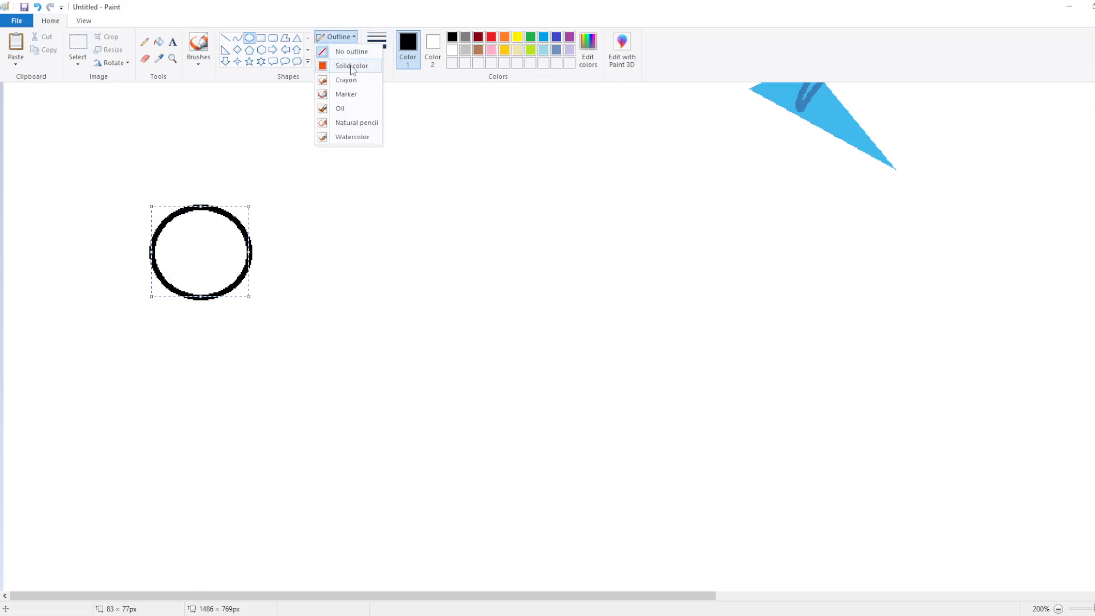
{"action": "left_click", "coordinate": [342, 63]}
{"action": "left_click", "coordinate": [285, 265]}
- Draw a perfect circle about 171 px wide beside the small ellipse, and a large square below that ellipse
{"action": "left_click_drag", "start_coordinate": [371, 276], "coordinate": [512, 416]}
{"action": "left_click_drag", "start_coordinate": [382, 276], "coordinate": [809, 478]}
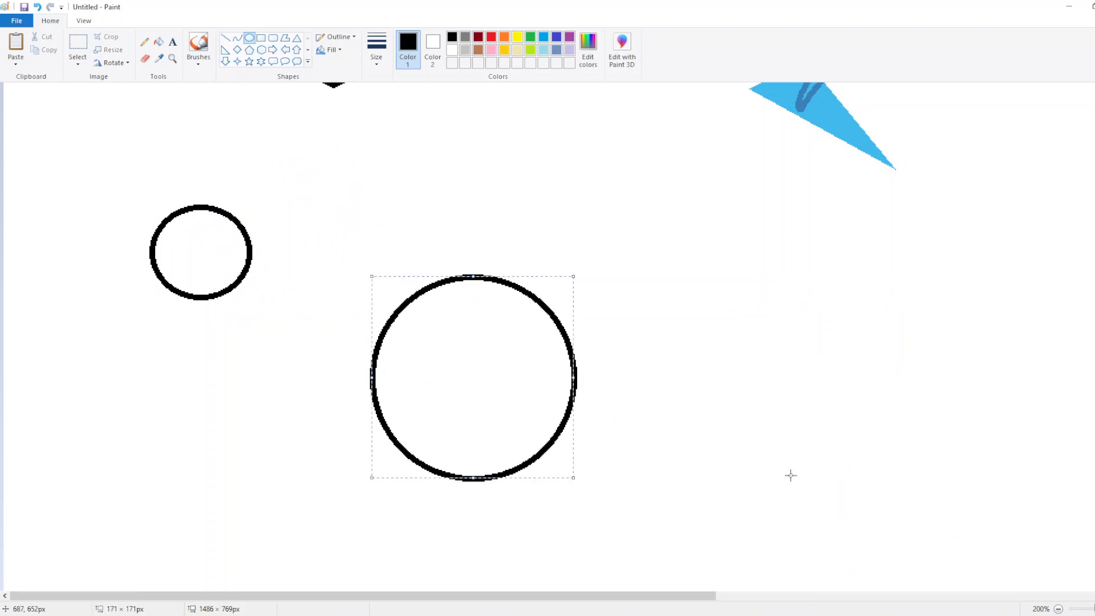
{"action": "left_click", "coordinate": [263, 39]}
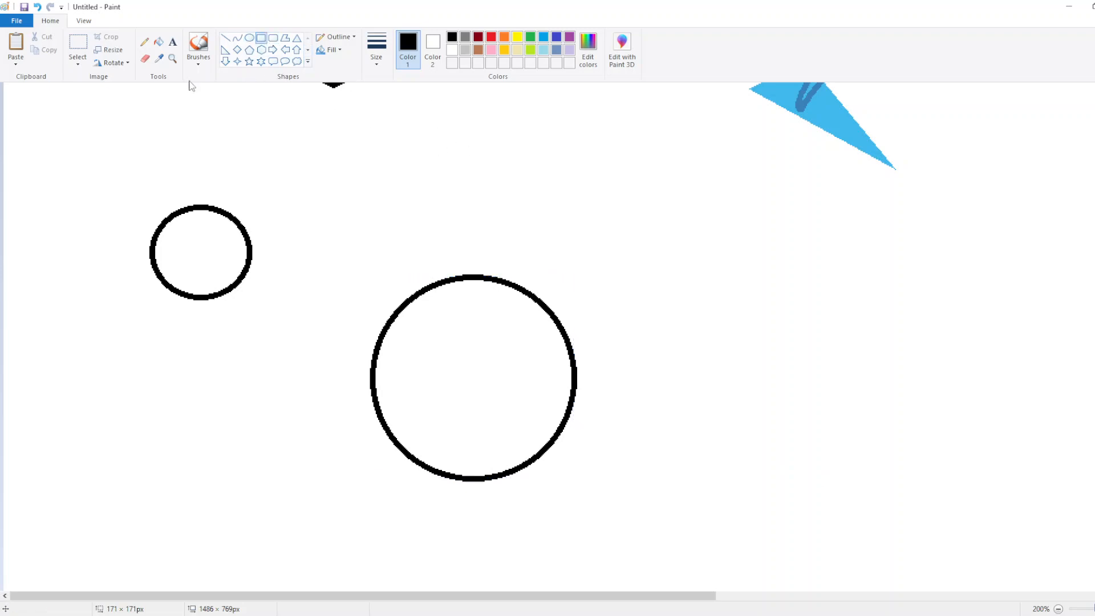
{"action": "scroll", "coordinate": [183, 363], "scroll_direction": "down", "scroll_amount": 1}
{"action": "left_click_drag", "start_coordinate": [61, 307], "coordinate": [564, 556]}
- Draw two black Pencil lines beside the square, one along its left side and one above its top edge
{"action": "left_click", "coordinate": [144, 42]}
{"action": "left_click_drag", "start_coordinate": [34, 315], "coordinate": [24, 580]}
{"action": "left_click_drag", "start_coordinate": [54, 281], "coordinate": [291, 287]}
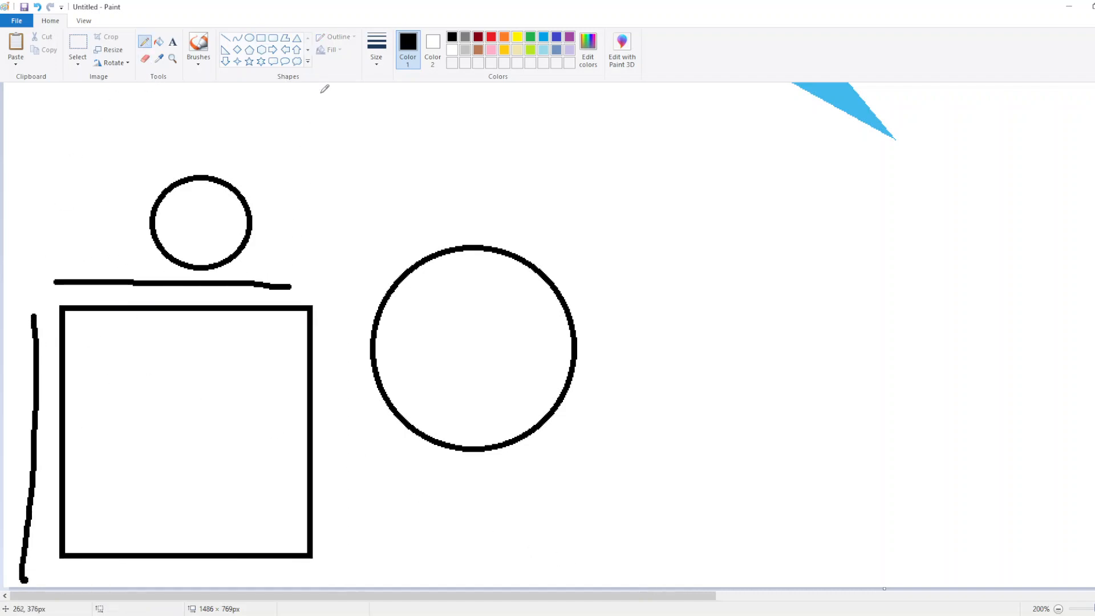
- Draw a large, stretched five-point star beside the circle and a six-point star overlapping the circle's top
{"action": "left_click", "coordinate": [249, 61]}
{"action": "left_click_drag", "start_coordinate": [613, 196], "coordinate": [907, 489]}
{"action": "left_click_drag", "start_coordinate": [1010, 491], "coordinate": [985, 566]}
{"action": "left_click", "coordinate": [261, 61]}
{"action": "mouse_move", "coordinate": [332, 113]}
{"action": "left_mouse_down"}
{"action": "mouse_move", "coordinate": [472, 196]}
{"action": "mouse_move", "coordinate": [552, 333]}
{"action": "left_mouse_up"}
- Draw a rounded rectangular callout beside the five-point star and an oval callout next to the small ellipse
{"action": "left_click", "coordinate": [273, 61]}
{"action": "mouse_move", "coordinate": [641, 184]}
{"action": "left_mouse_down"}
{"action": "mouse_move", "coordinate": [806, 336]}
{"action": "mouse_move", "coordinate": [768, 309]}
{"action": "left_mouse_up"}
{"action": "left_click", "coordinate": [285, 61]}
{"action": "left_click_drag", "start_coordinate": [16, 117], "coordinate": [146, 246]}
- Draw a cloud callout and move it to the right of the five-point star, and draw a 73 by 73 px down arrow
{"action": "left_click", "coordinate": [296, 61]}
{"action": "left_click_drag", "start_coordinate": [244, 105], "coordinate": [359, 221]}
{"action": "mouse_move", "coordinate": [305, 151]}
{"action": "left_mouse_down"}
{"action": "mouse_move", "coordinate": [941, 250]}
{"action": "mouse_move", "coordinate": [951, 242]}
{"action": "left_mouse_up"}
{"action": "left_click", "coordinate": [226, 61]}
{"action": "mouse_move", "coordinate": [242, 110]}
{"action": "left_mouse_down"}
{"action": "mouse_move", "coordinate": [301, 171]}
{"action": "mouse_move", "coordinate": [328, 218]}
{"action": "mouse_move", "coordinate": [325, 195]}
{"action": "left_mouse_up"}
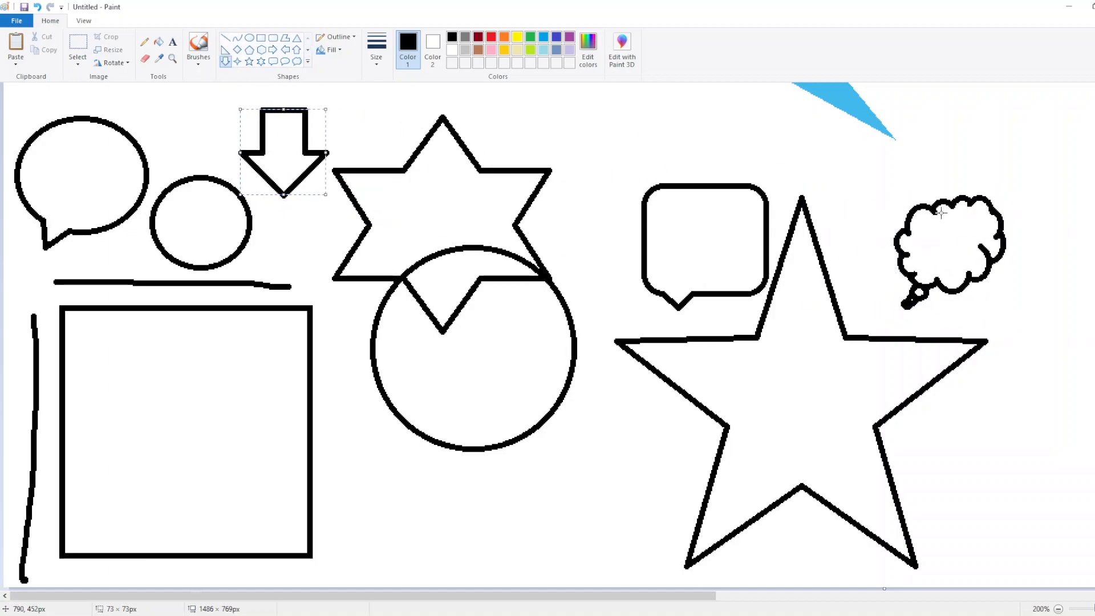
- Draw a red square outline around the cloud callout
{"action": "left_click", "coordinate": [147, 42]}
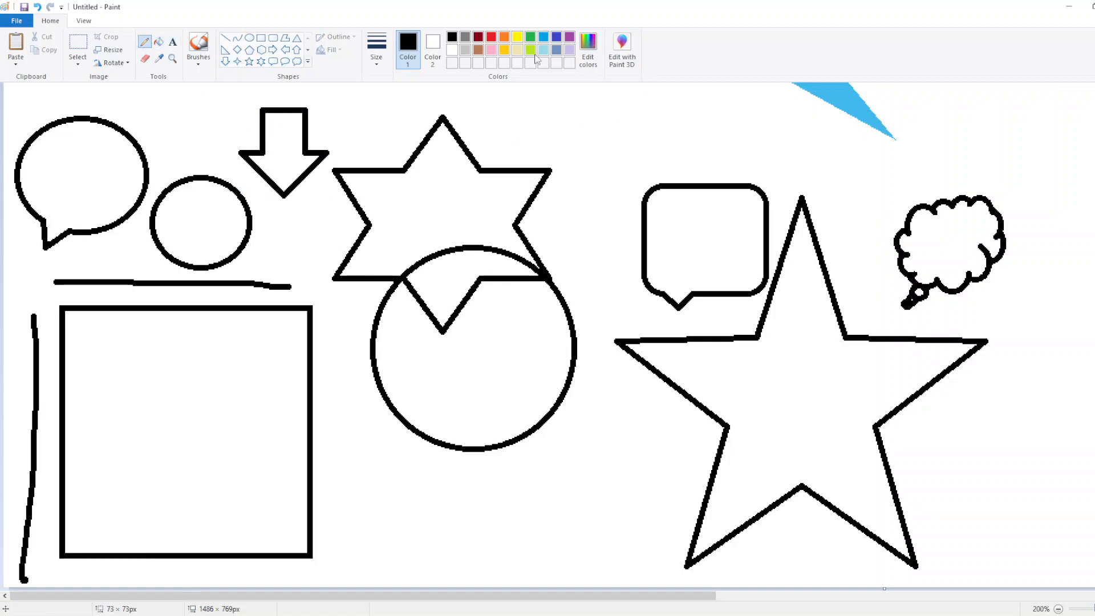
{"action": "left_click", "coordinate": [261, 39]}
{"action": "left_click", "coordinate": [491, 37]}
{"action": "left_click_drag", "start_coordinate": [888, 190], "coordinate": [1009, 312]}
- Draw red rectangles around the oval callout and around its tail, undoing each attempt
{"action": "left_click_drag", "start_coordinate": [156, 105], "coordinate": [12, 251]}
{"action": "key", "text": "ctrl+z"}
{"action": "mouse_move", "coordinate": [12, 120]}
{"action": "left_mouse_down"}
{"action": "mouse_move", "coordinate": [147, 215]}
{"action": "mouse_move", "coordinate": [152, 231]}
{"action": "left_mouse_up"}
{"action": "key", "text": "ctrl+z"}
{"action": "left_click_drag", "start_coordinate": [35, 229], "coordinate": [69, 248]}
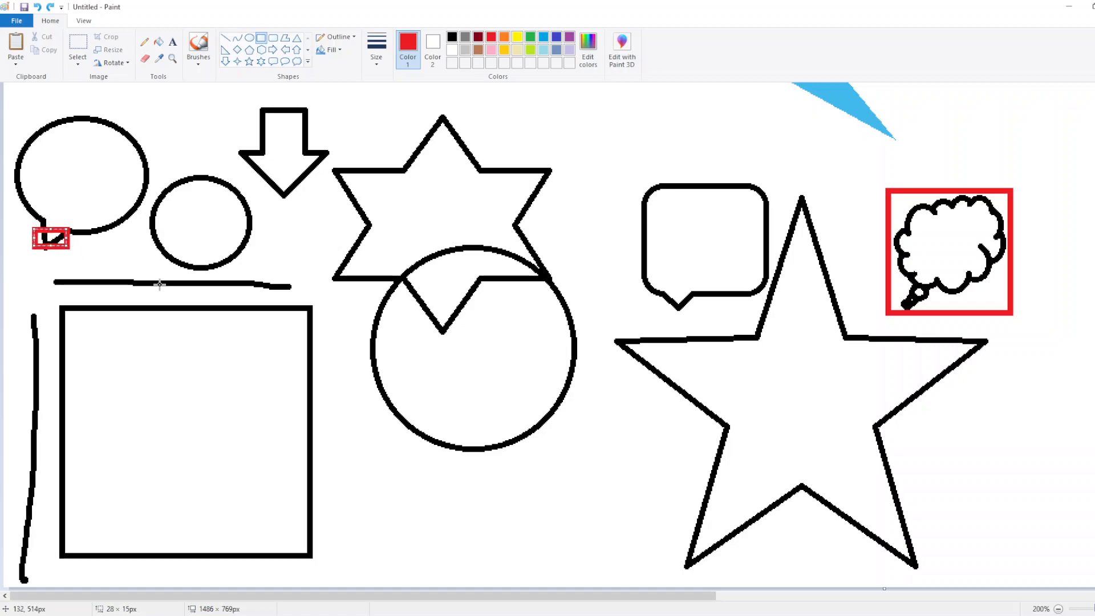
{"action": "key", "text": "ctrl+z"}
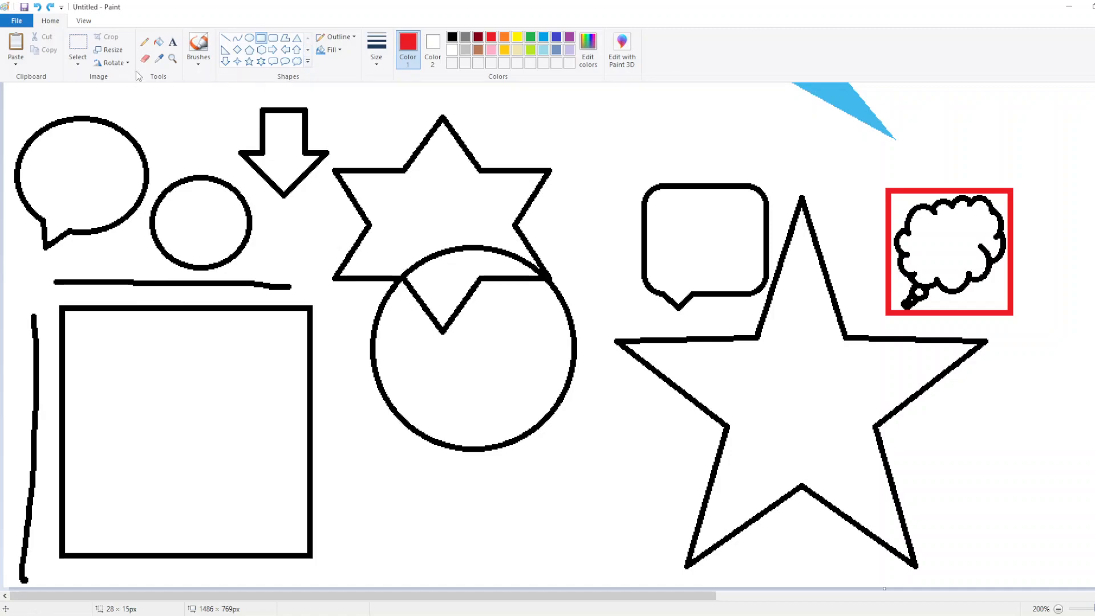
- Draw a straight black line about 677 by 443 px diagonally across the shapes and recolour it white
{"action": "scroll", "coordinate": [277, 135], "scroll_direction": "up", "scroll_amount": 14}
{"action": "scroll", "coordinate": [280, 142], "scroll_direction": "down", "scroll_amount": 13}
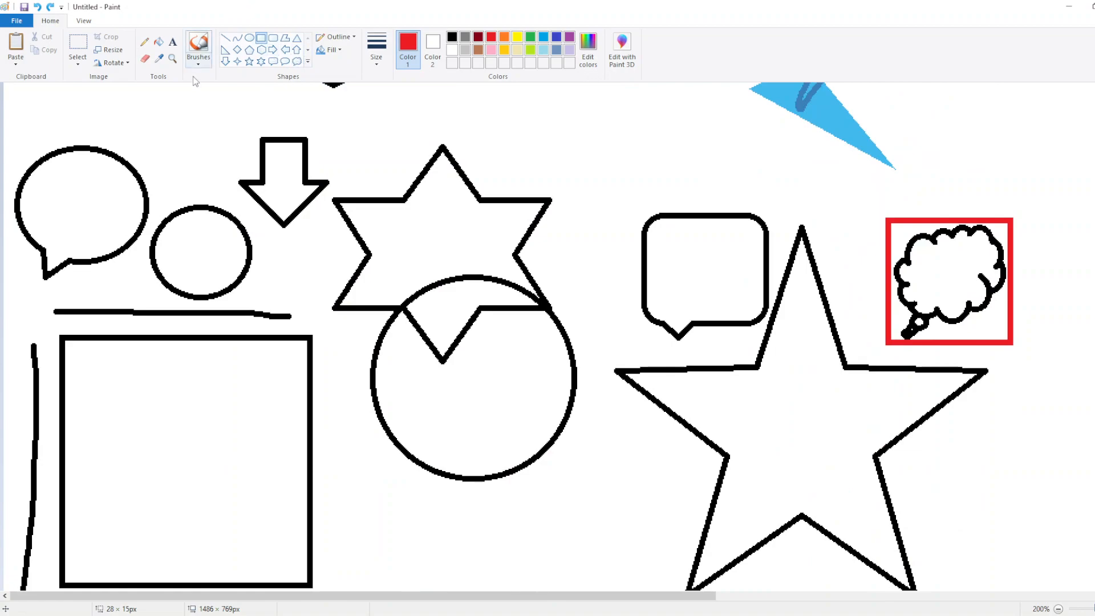
{"action": "left_click", "coordinate": [225, 37]}
{"action": "left_click", "coordinate": [451, 37]}
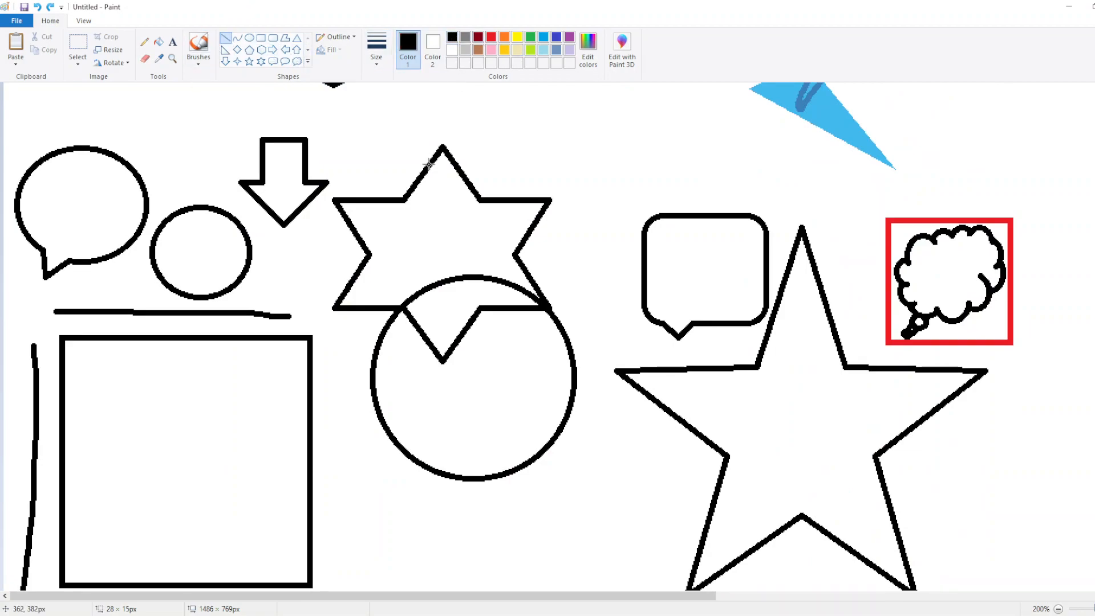
{"action": "left_click_drag", "start_coordinate": [195, 97], "coordinate": [967, 602]}
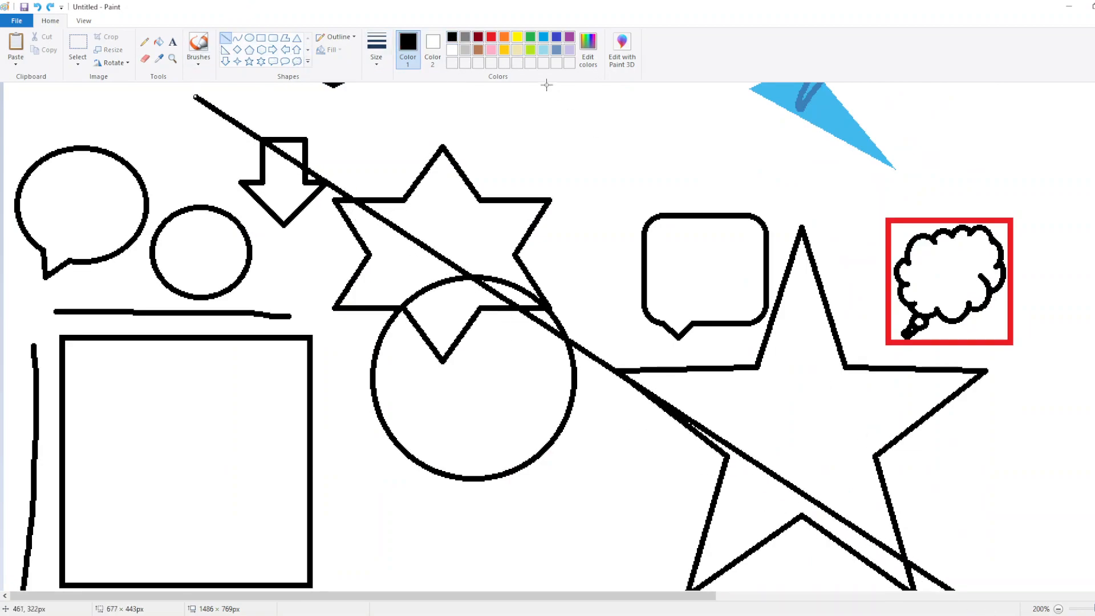
{"action": "left_click", "coordinate": [452, 49]}
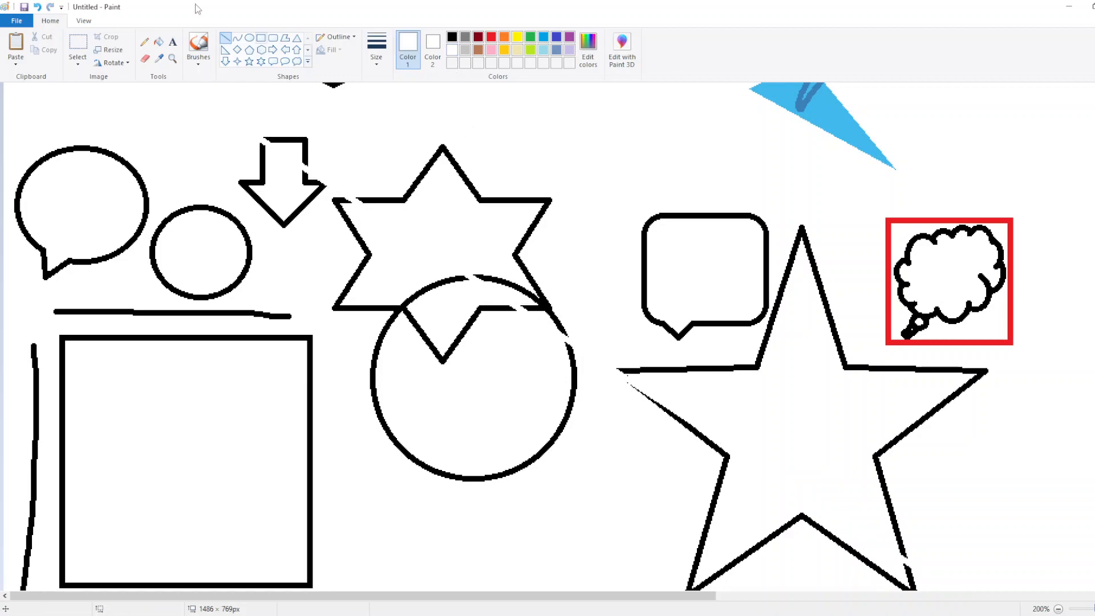
- Draw a red curve about 753 px long across the square, circle and star, bending it up at the left and down at the right
{"action": "left_click", "coordinate": [237, 38]}
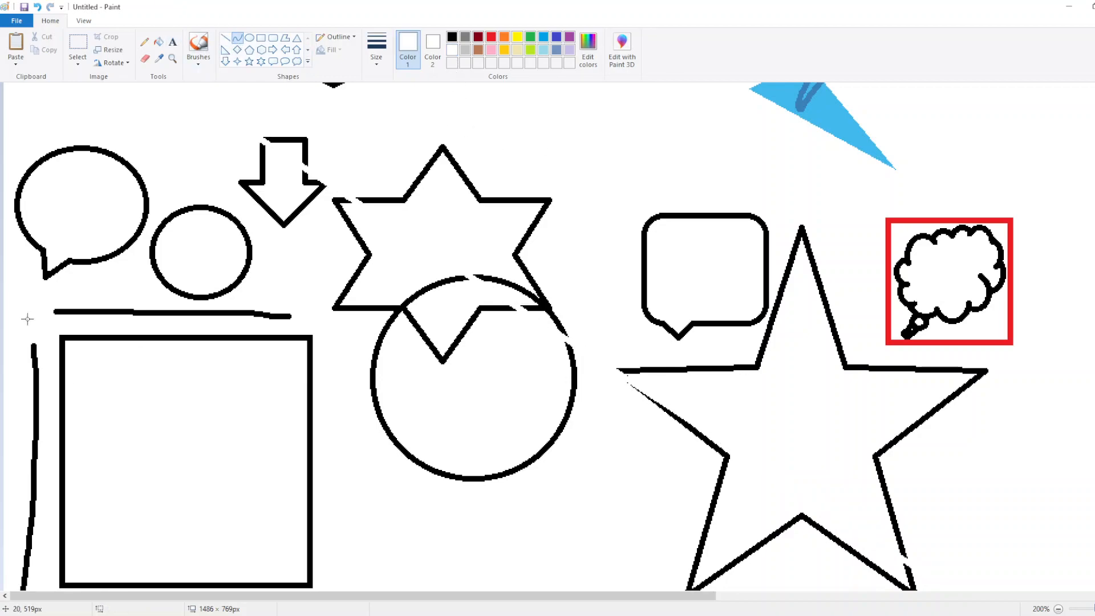
{"action": "left_click", "coordinate": [494, 38]}
{"action": "mouse_move", "coordinate": [122, 421]}
{"action": "left_mouse_down"}
{"action": "mouse_move", "coordinate": [376, 419]}
{"action": "mouse_move", "coordinate": [1018, 345]}
{"action": "mouse_move", "coordinate": [1014, 409]}
{"action": "left_mouse_up"}
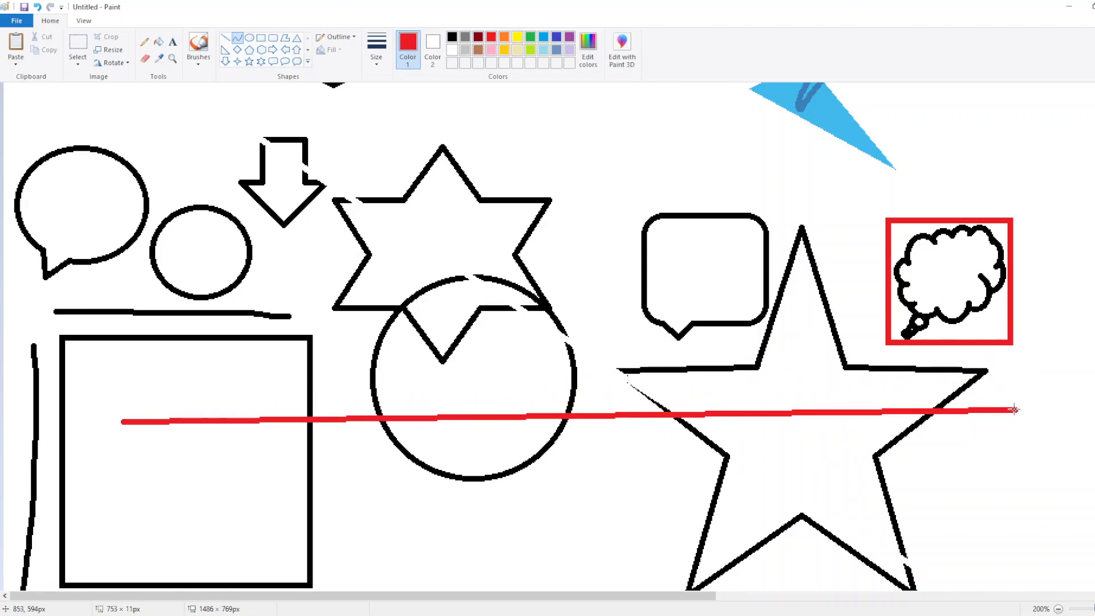
{"action": "left_click_drag", "start_coordinate": [344, 479], "coordinate": [342, 91]}
{"action": "left_click_drag", "start_coordinate": [707, 325], "coordinate": [1087, 593]}
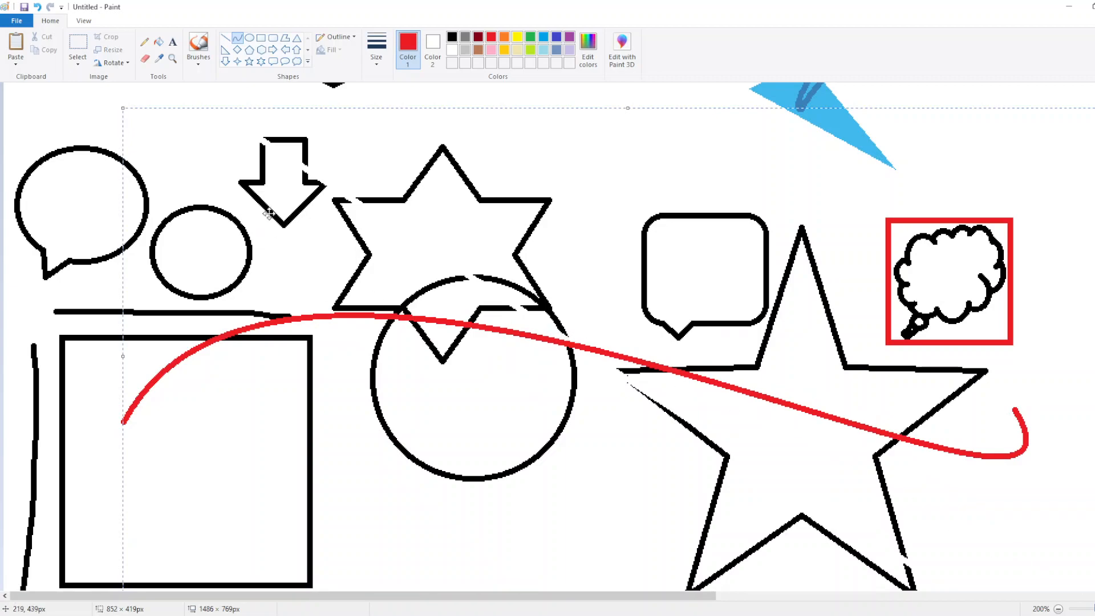
- Draw another red curve across the upper shapes and delete it
{"action": "left_click_drag", "start_coordinate": [121, 230], "coordinate": [954, 231]}
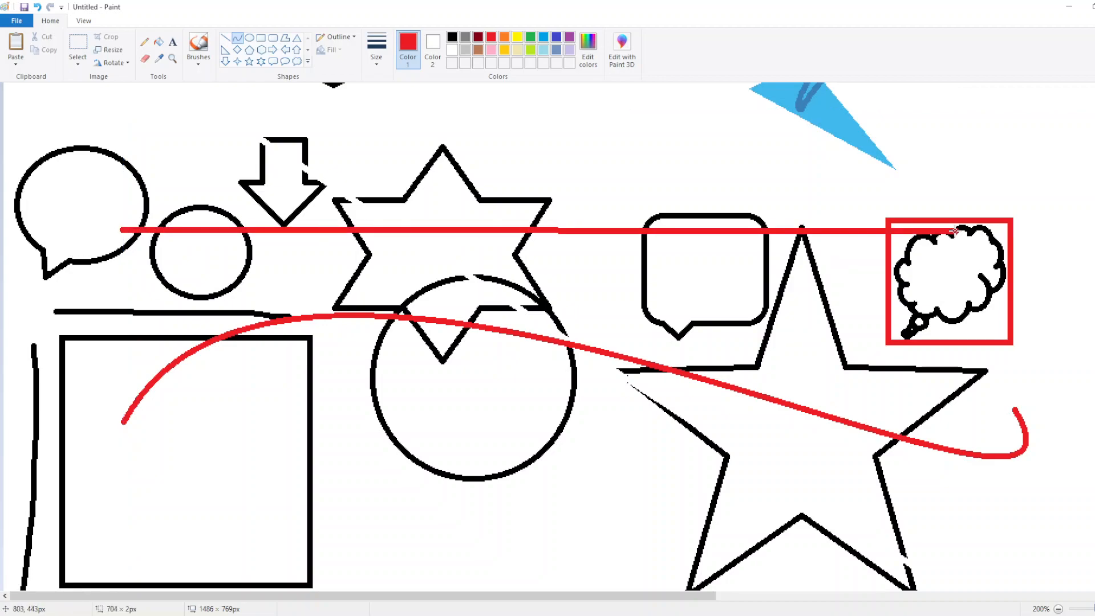
{"action": "left_click_drag", "start_coordinate": [900, 156], "coordinate": [998, 206]}
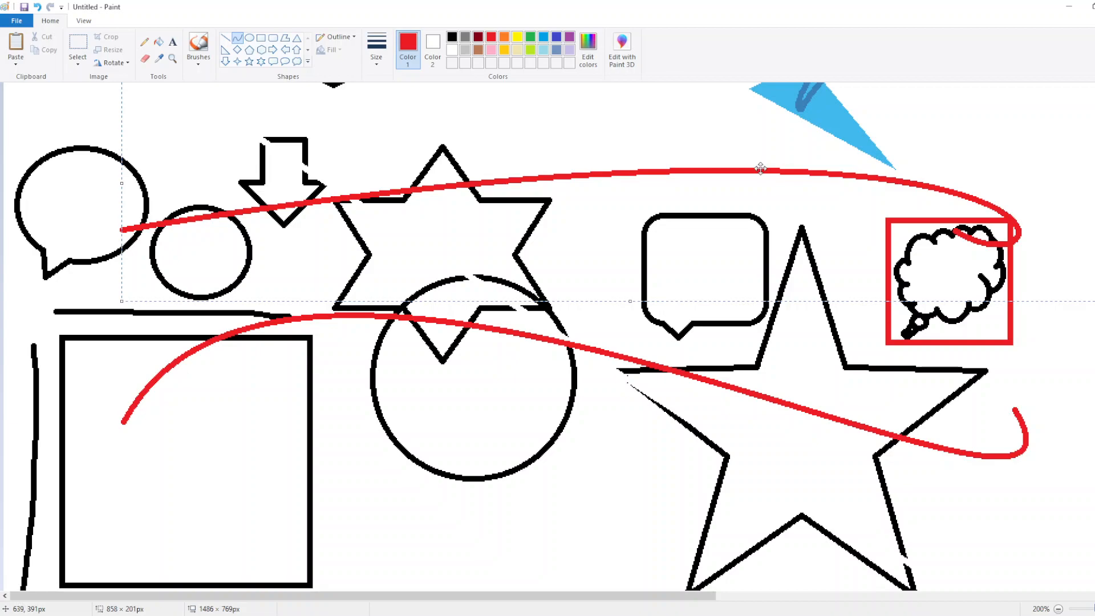
{"action": "key", "text": "Delete"}
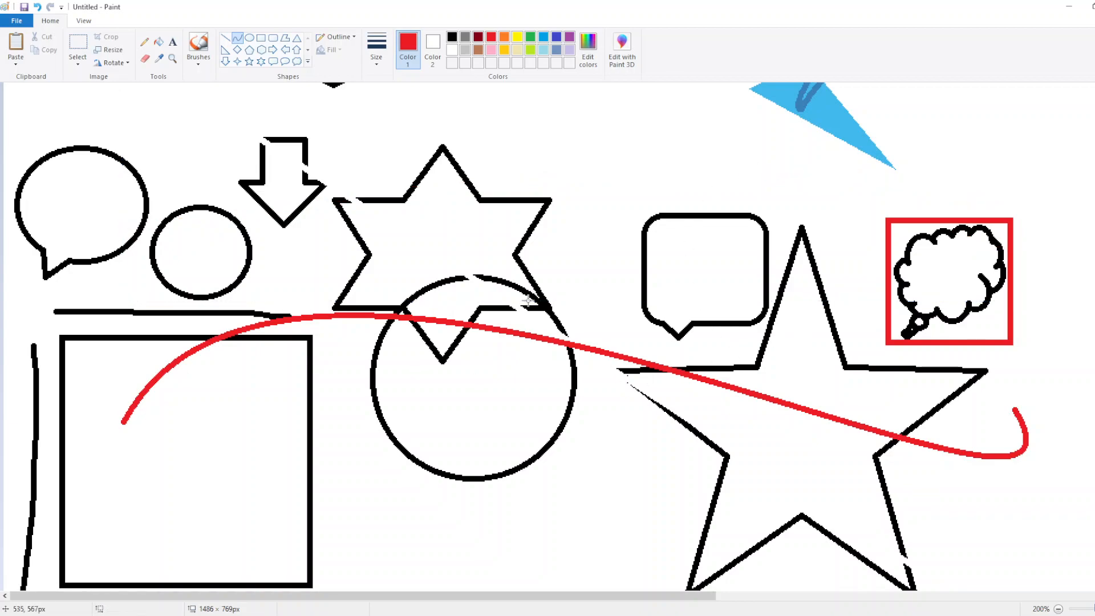
- Draw a red curve from above the small ellipse to above the rounded callout, bending it down through the circle
{"action": "left_click_drag", "start_coordinate": [164, 154], "coordinate": [670, 155]}
{"action": "mouse_move", "coordinate": [390, 218]}
{"action": "left_mouse_down"}
{"action": "mouse_move", "coordinate": [41, 248]}
{"action": "mouse_move", "coordinate": [86, 341]}
{"action": "left_mouse_up"}
{"action": "mouse_move", "coordinate": [438, 228]}
{"action": "left_mouse_down"}
{"action": "mouse_move", "coordinate": [501, 434]}
{"action": "mouse_move", "coordinate": [679, 519]}
{"action": "mouse_move", "coordinate": [570, 615]}
{"action": "mouse_move", "coordinate": [821, 615]}
{"action": "mouse_move", "coordinate": [1089, 434]}
{"action": "mouse_move", "coordinate": [1051, 455]}
{"action": "left_mouse_up"}
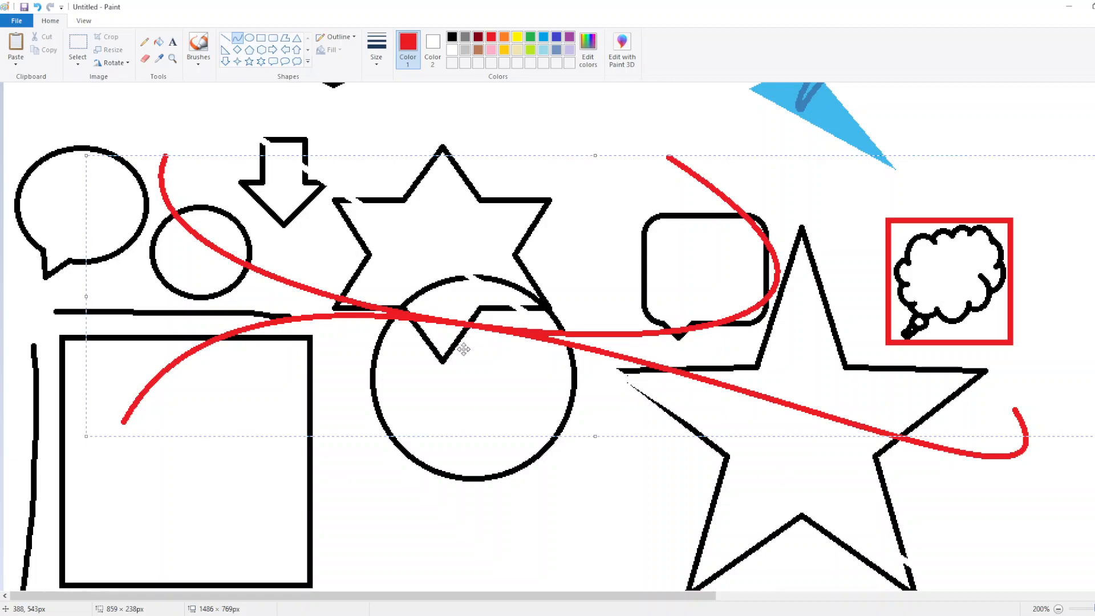
{"action": "left_click_drag", "start_coordinate": [507, 477], "coordinate": [505, 471]}
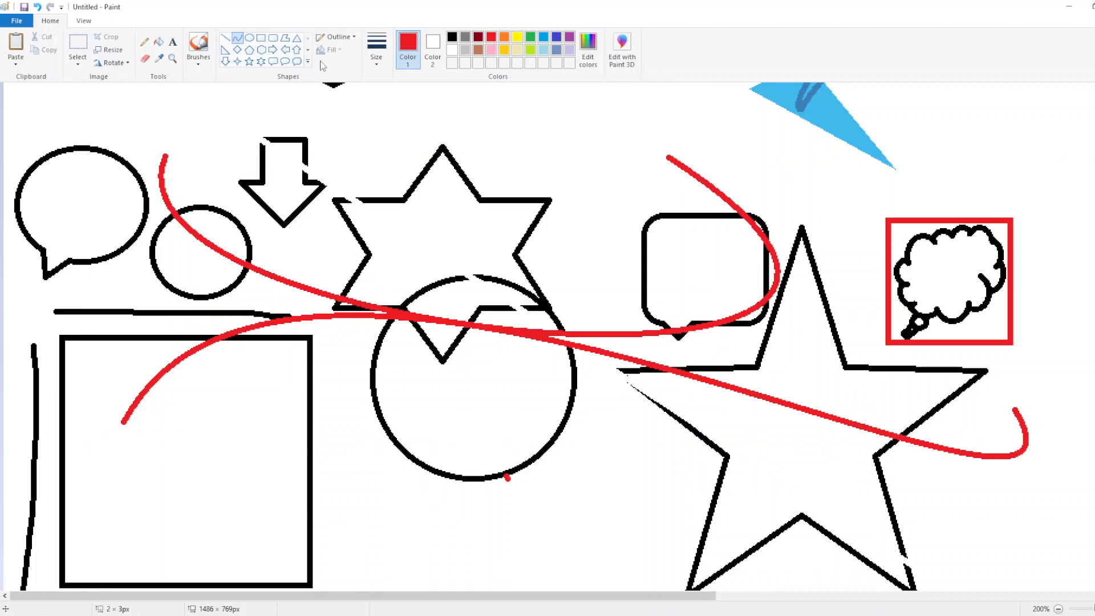
- Draw a red five-cornered polygon about 387 by 145 px over the upper shapes and move it down onto the circle
{"action": "left_click", "coordinate": [286, 40]}
{"action": "mouse_move", "coordinate": [253, 106]}
{"action": "left_mouse_down"}
{"action": "mouse_move", "coordinate": [505, 106]}
{"action": "mouse_move", "coordinate": [520, 256]}
{"action": "mouse_move", "coordinate": [650, 273]}
{"action": "mouse_move", "coordinate": [713, 242]}
{"action": "left_mouse_up"}
{"action": "left_click_drag", "start_coordinate": [714, 241], "coordinate": [253, 106]}
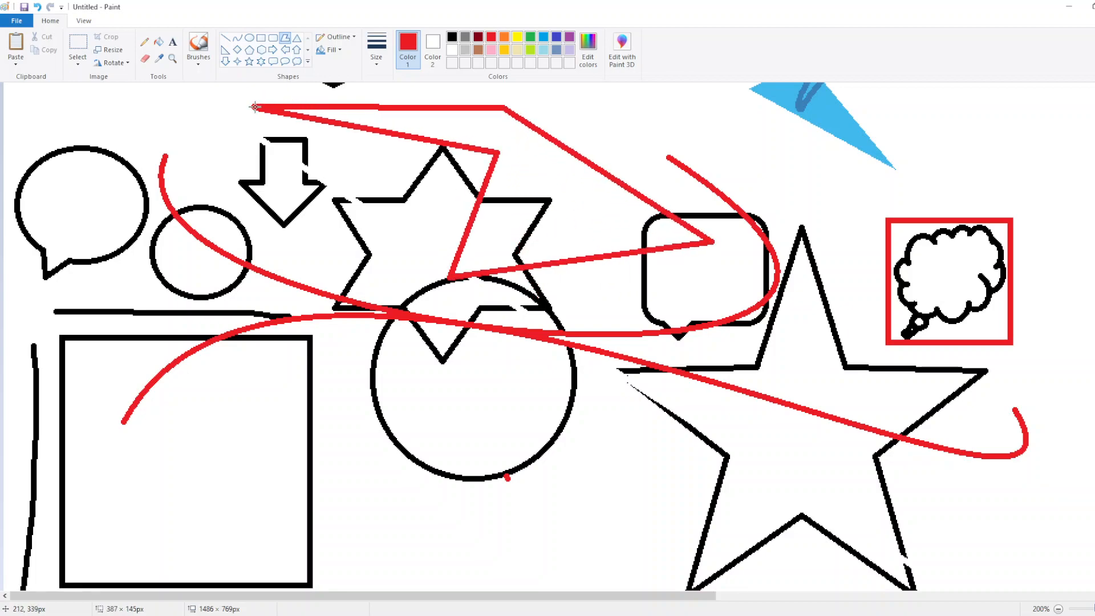
{"action": "left_click_drag", "start_coordinate": [524, 165], "coordinate": [483, 355]}
- Give the red polygon a solid white fill and move it left over the square
{"action": "left_click", "coordinate": [340, 50]}
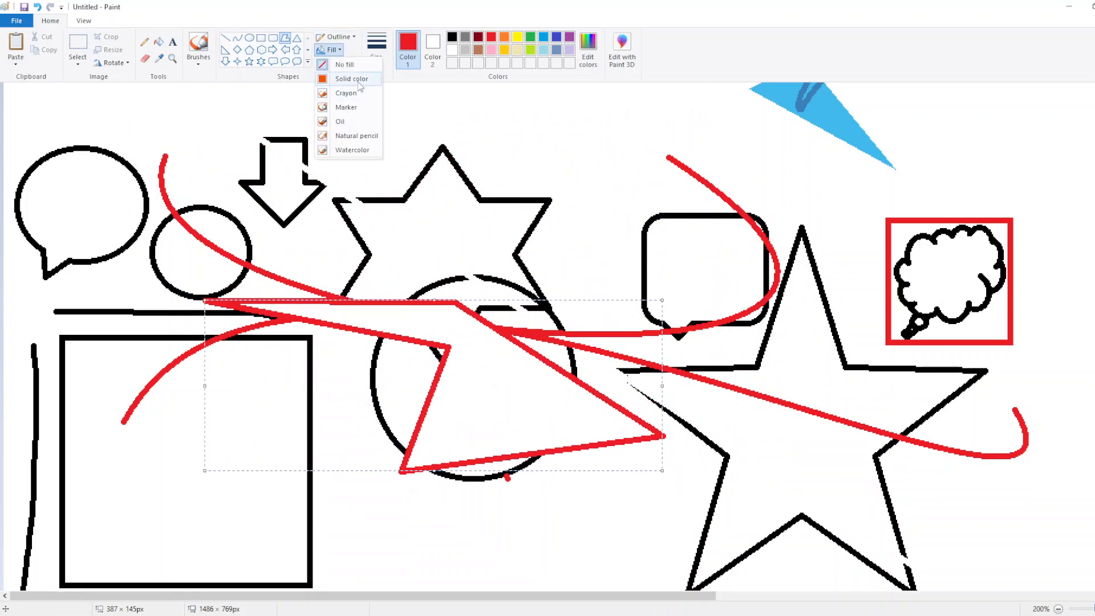
{"action": "left_click", "coordinate": [342, 76]}
{"action": "left_click_drag", "start_coordinate": [506, 411], "coordinate": [351, 432]}
{"action": "left_click", "coordinate": [353, 157]}
- Draw a sagging red curve about 358 by 143 px and place it over the polygon
{"action": "left_click", "coordinate": [238, 37]}
{"action": "left_click_drag", "start_coordinate": [363, 157], "coordinate": [787, 171]}
{"action": "mouse_move", "coordinate": [570, 167]}
{"action": "left_mouse_down"}
{"action": "mouse_move", "coordinate": [550, 215]}
{"action": "mouse_move", "coordinate": [763, 301]}
{"action": "mouse_move", "coordinate": [806, 200]}
{"action": "mouse_move", "coordinate": [626, 389]}
{"action": "mouse_move", "coordinate": [519, 440]}
{"action": "left_mouse_up"}
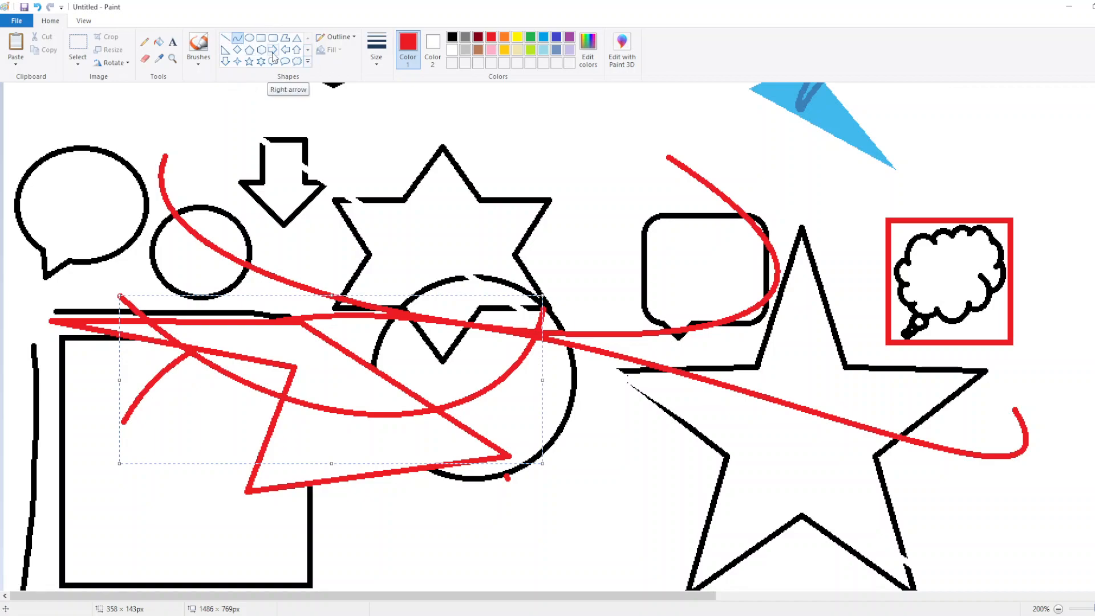
{"action": "scroll", "coordinate": [430, 231], "scroll_direction": "up", "scroll_amount": 5}
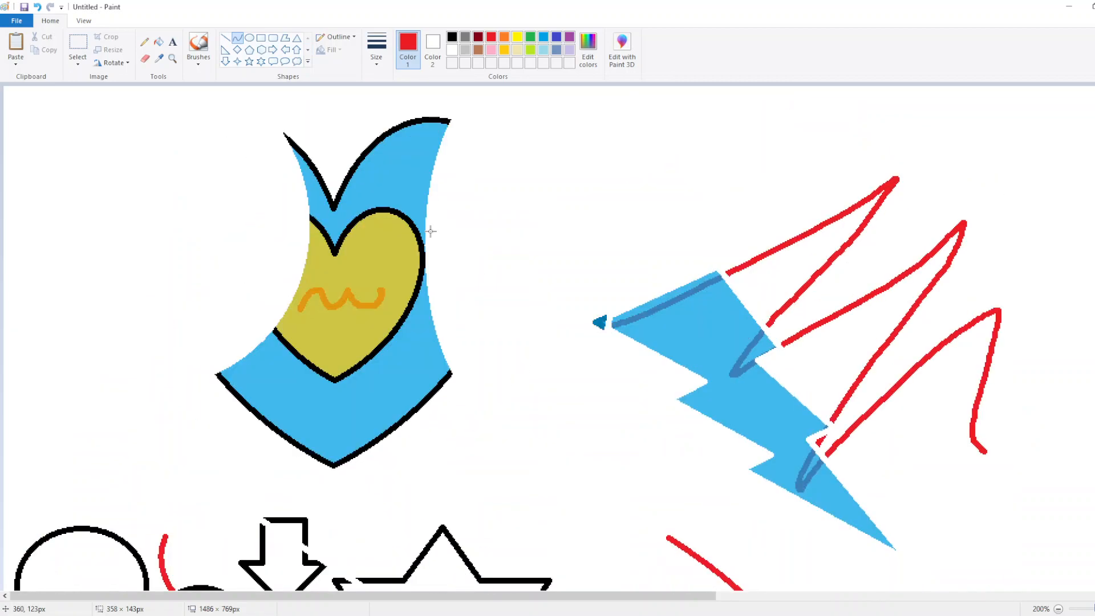